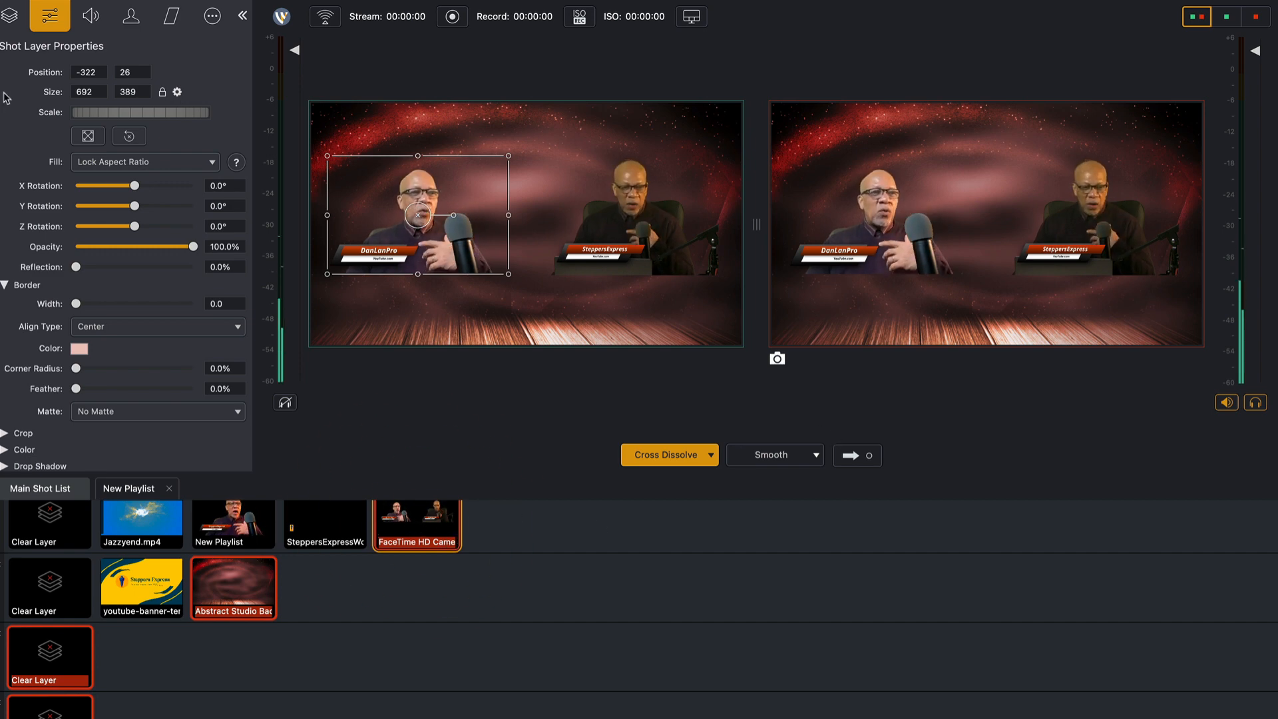
Step: Give the FaceTime HD Camera Video layer a border of width 27.1 and send the shot live
left_click(9, 18)
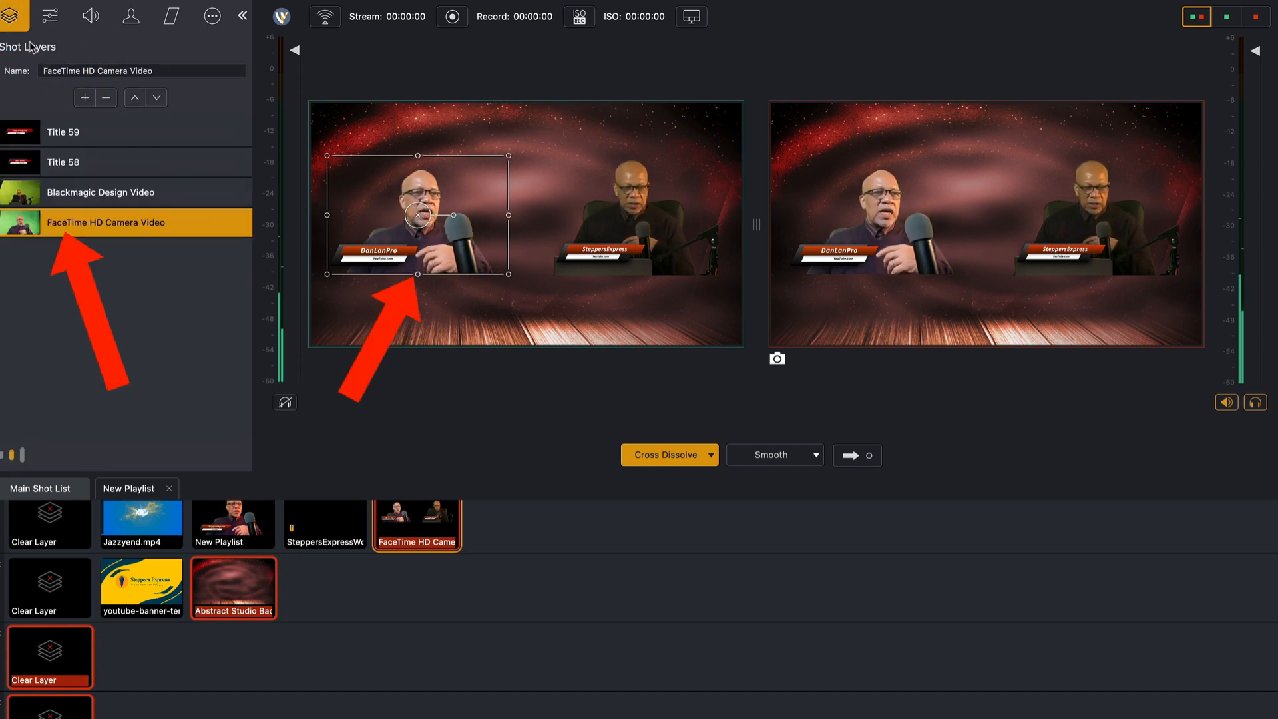
left_click(42, 17)
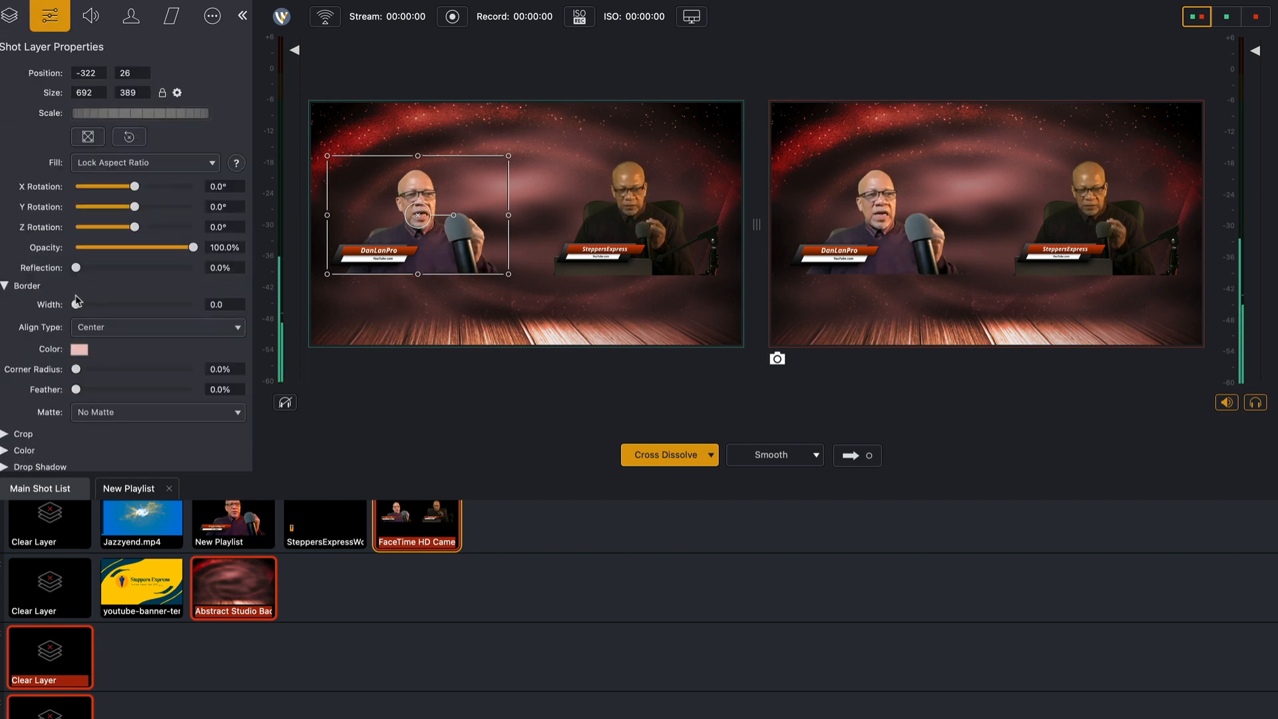
left_click(5, 286)
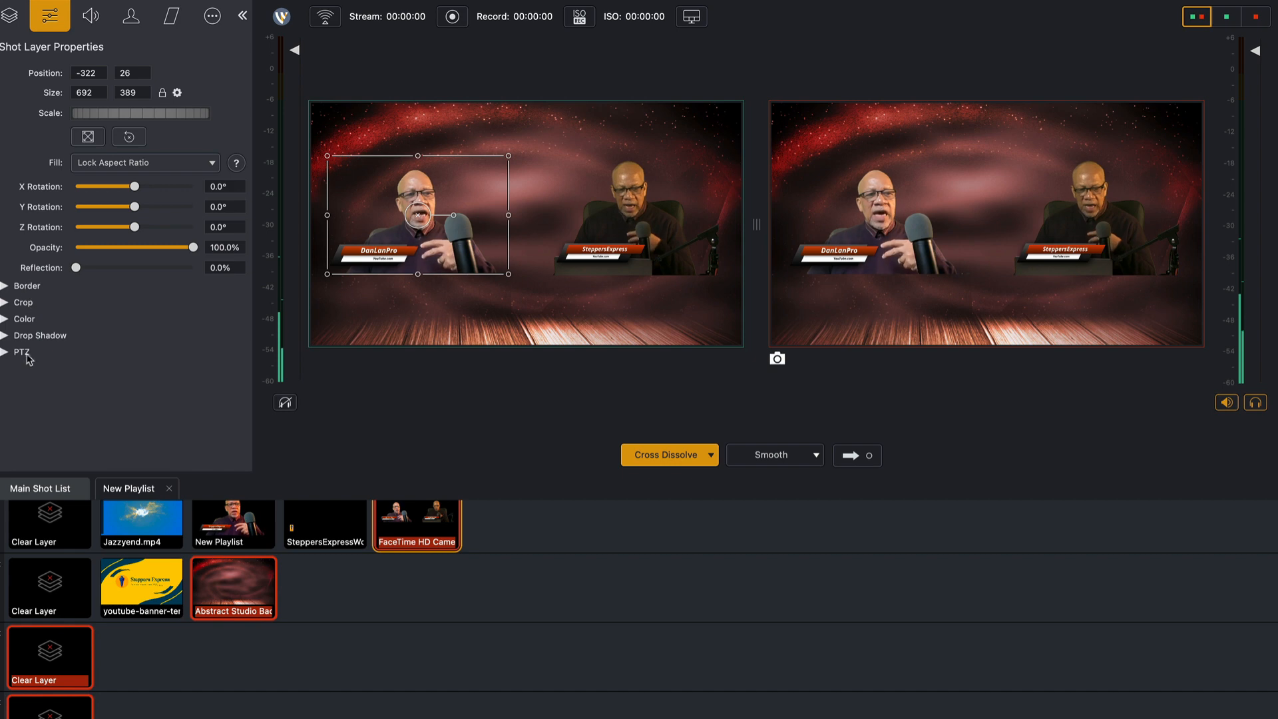
left_click(6, 287)
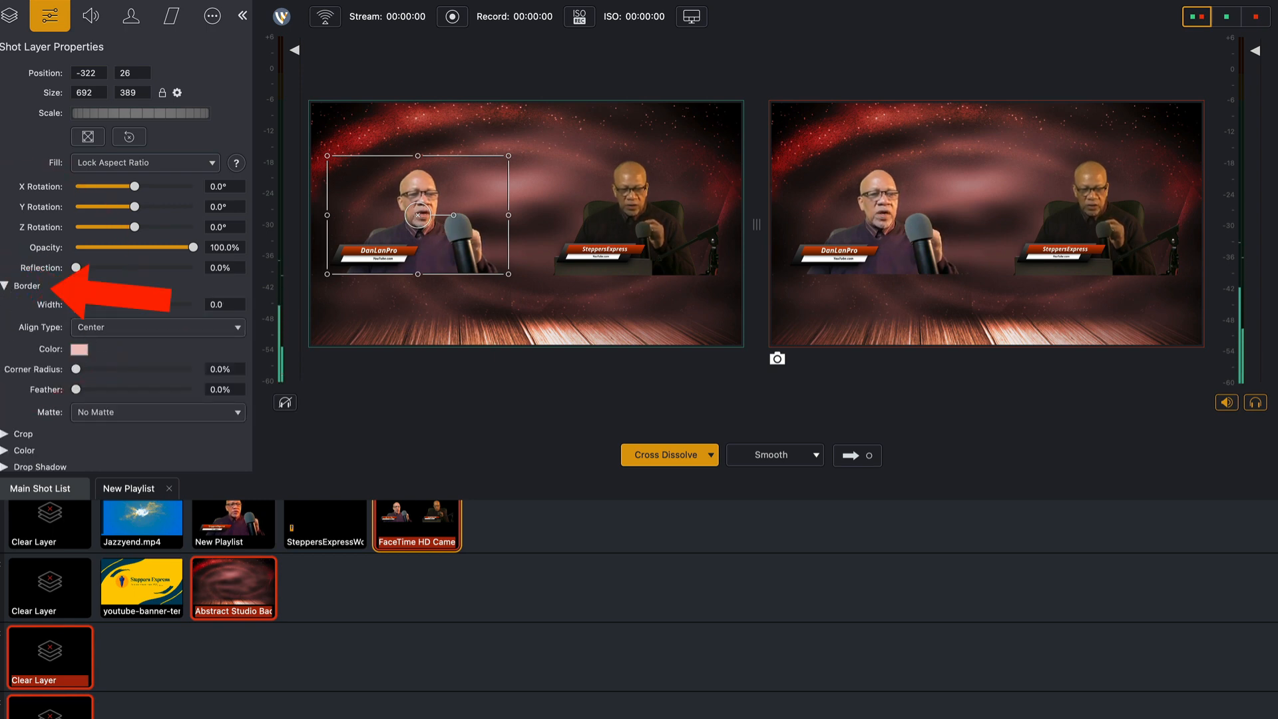
left_click_drag(76, 304, 131, 307)
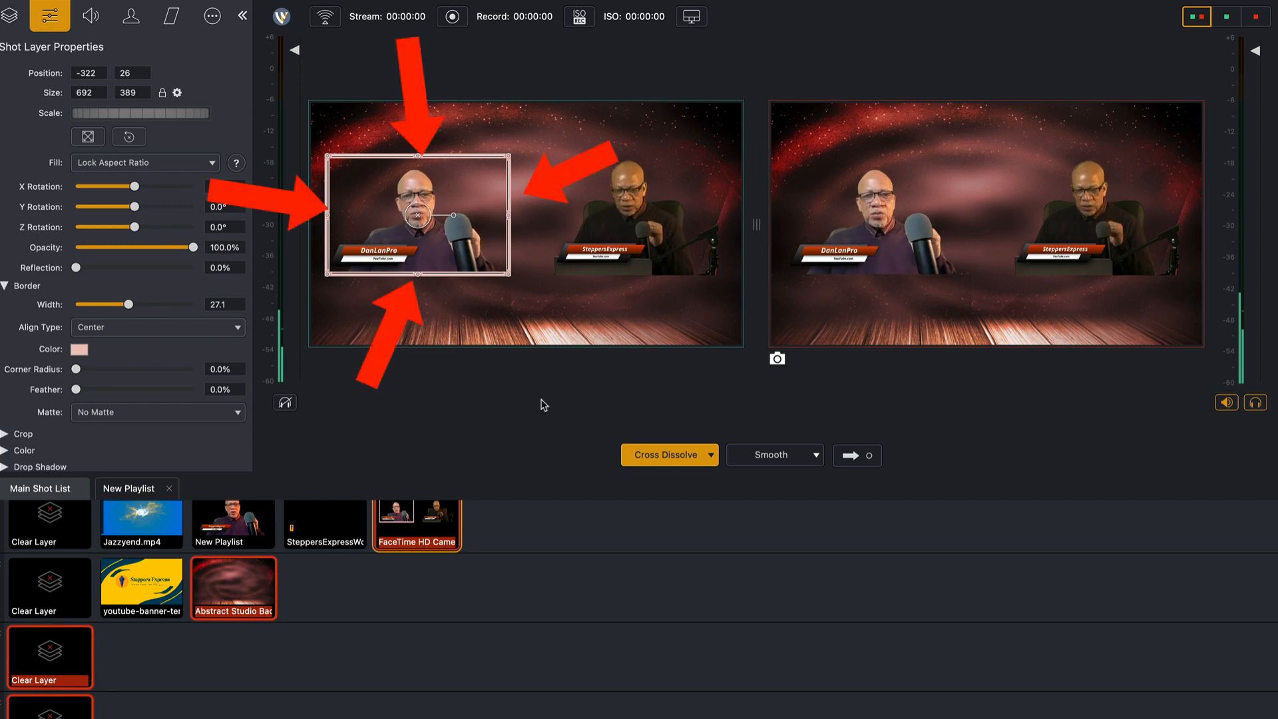
left_click(857, 458)
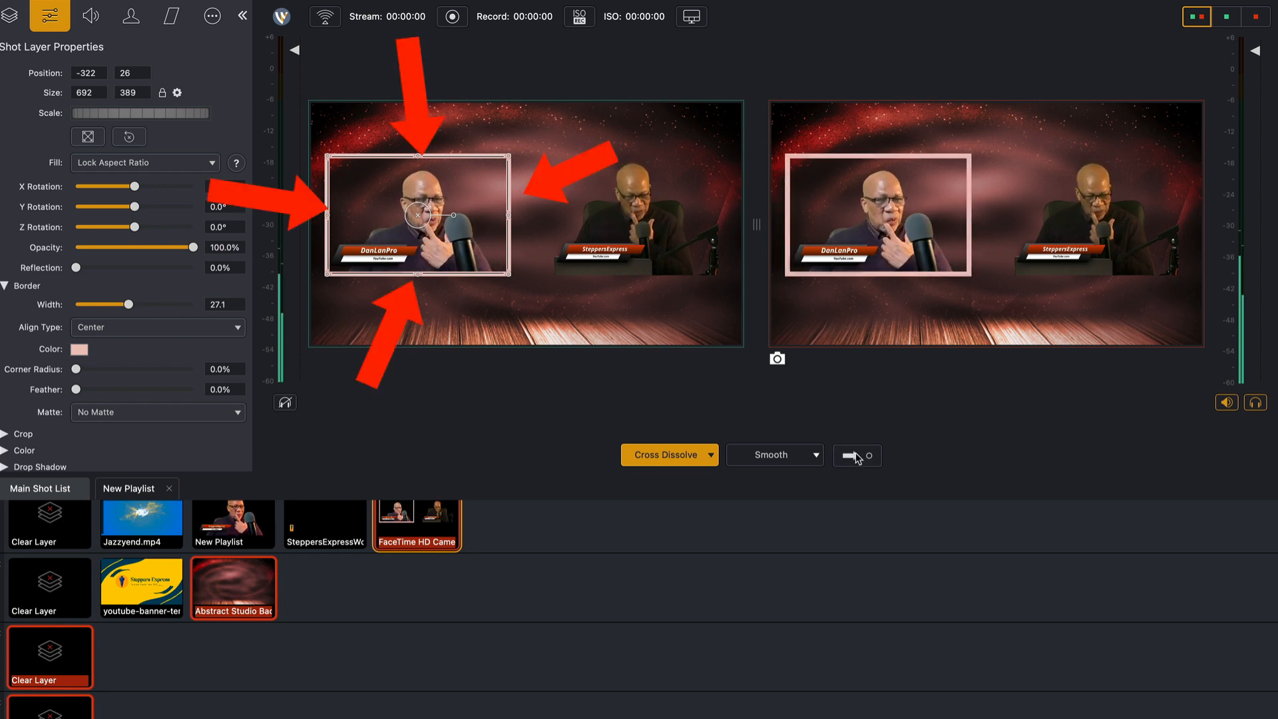
Step: Give the Blackmagic Design Video layer a matching border of width 27.1 and send the shot live
left_click(10, 15)
left_click(137, 193)
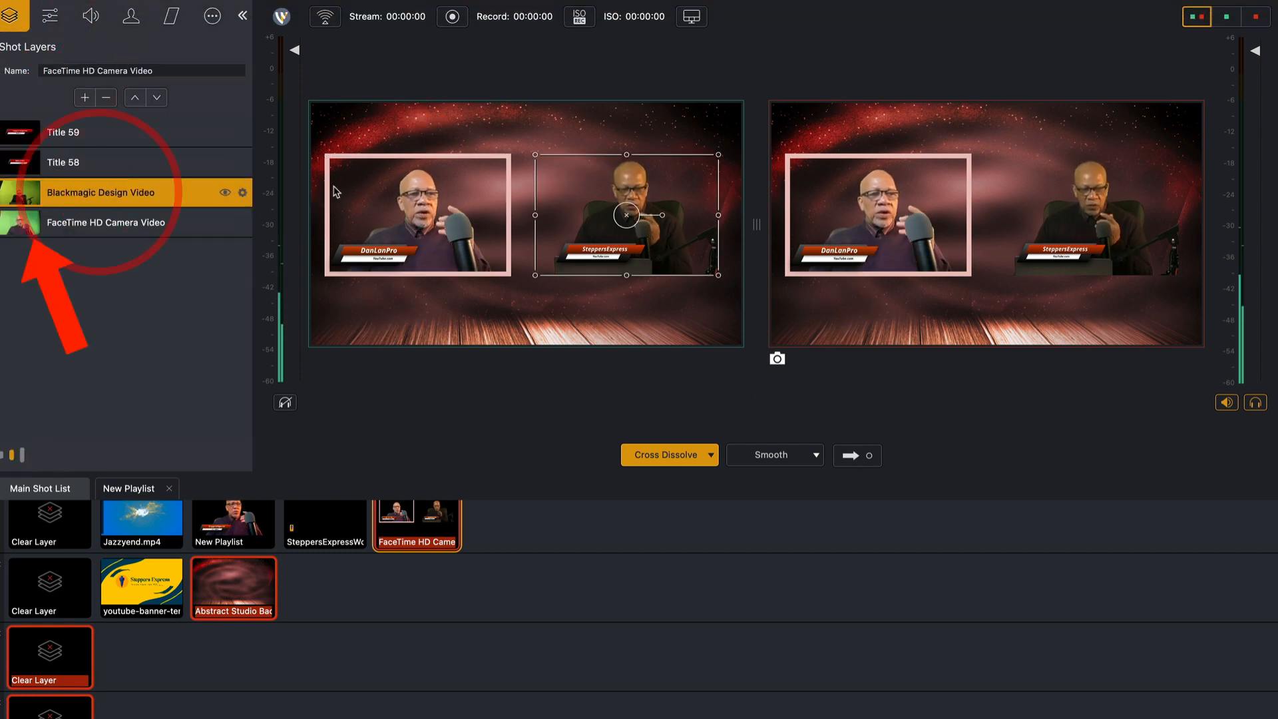
left_click(51, 18)
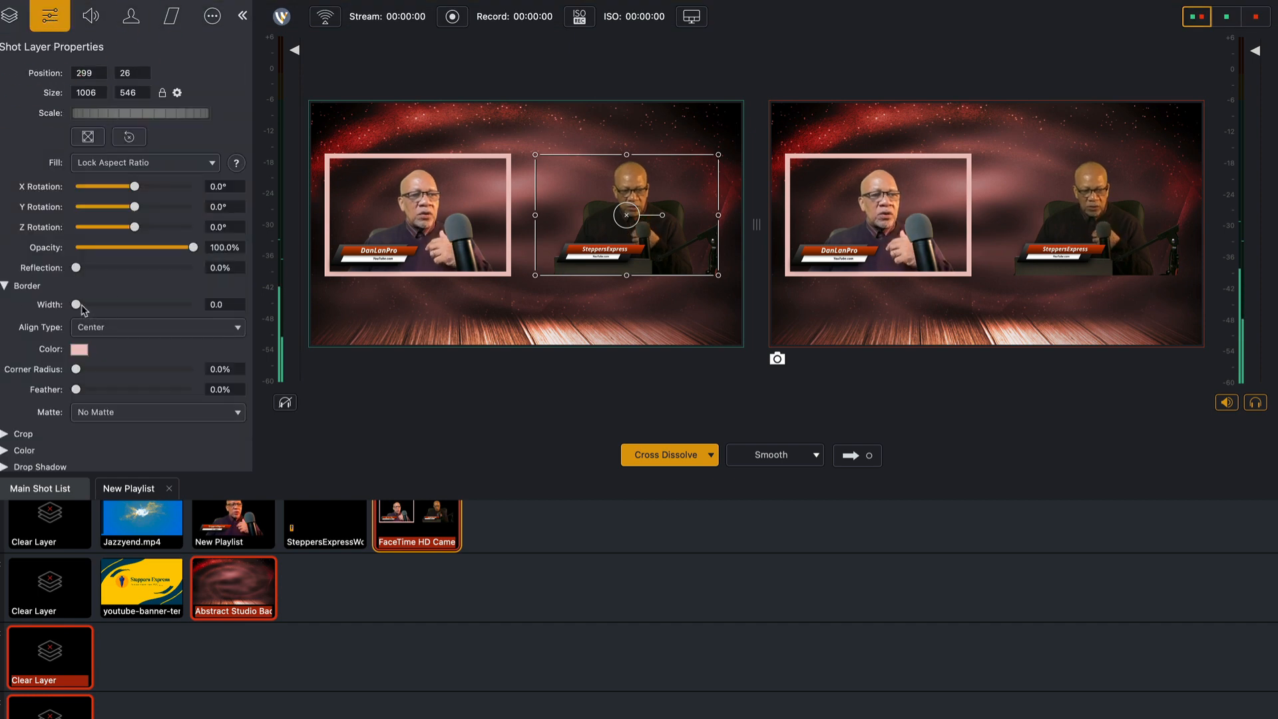
left_click_drag(77, 305, 130, 308)
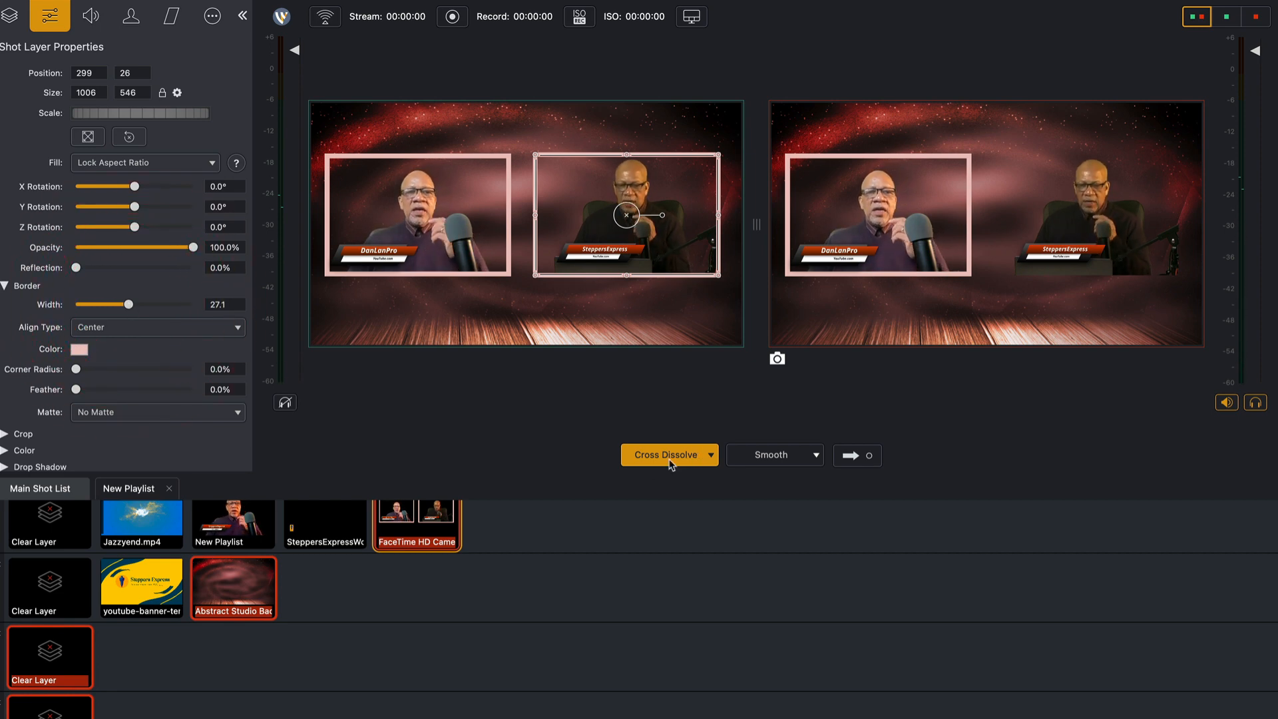
left_click(850, 458)
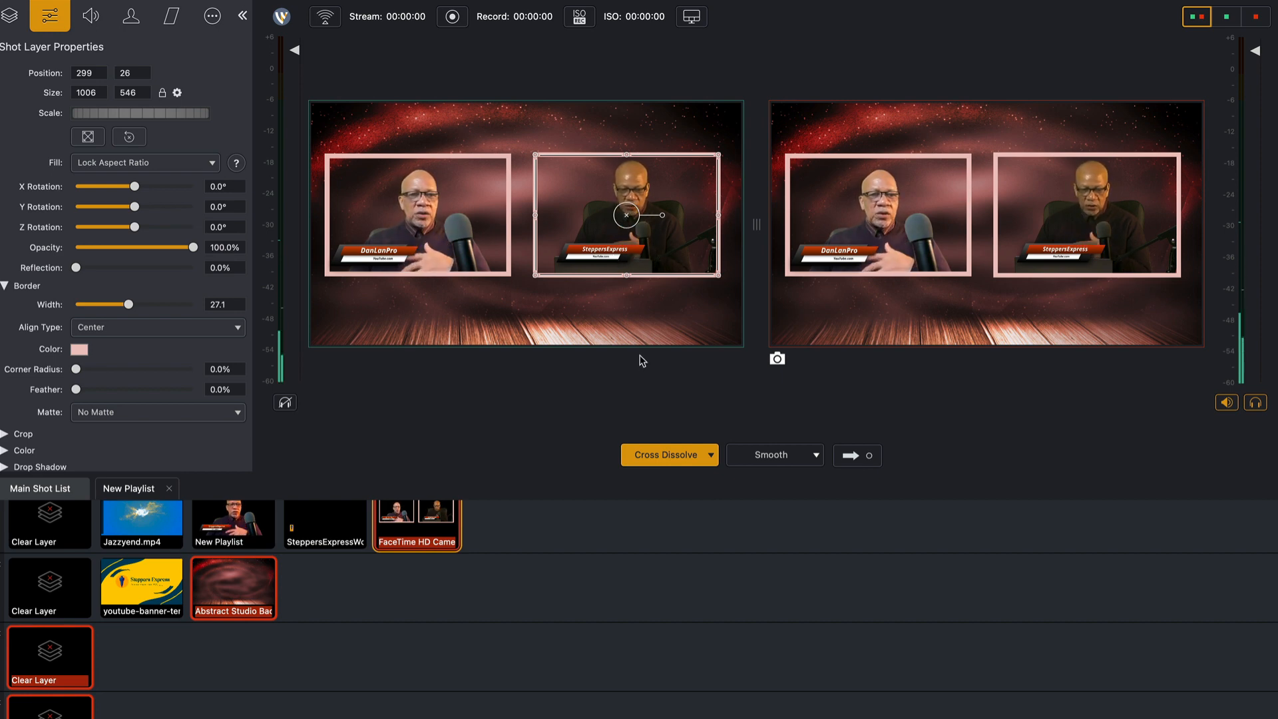
Step: Raise the Blackmagic video box to about position 299, 154 and its SteppersExpress title to about 181, 48, and send the shot live
left_click(448, 520)
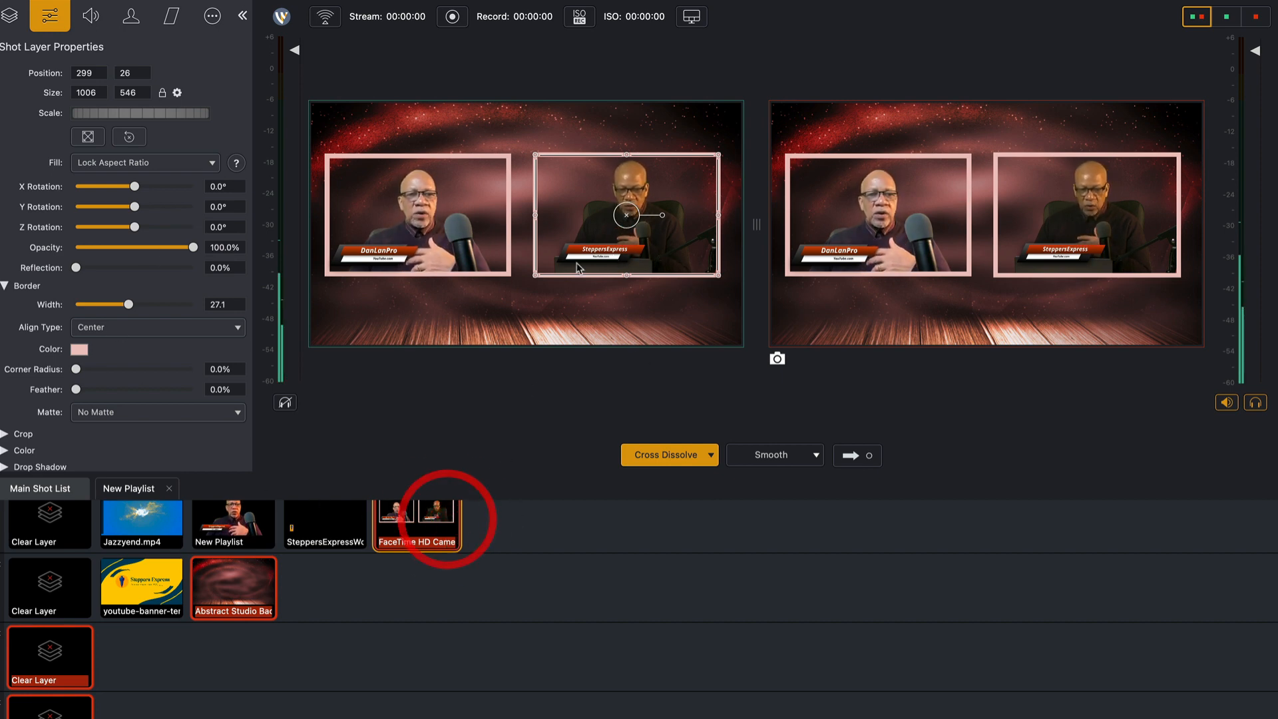
left_click_drag(581, 242, 583, 202)
left_click_drag(606, 261, 596, 213)
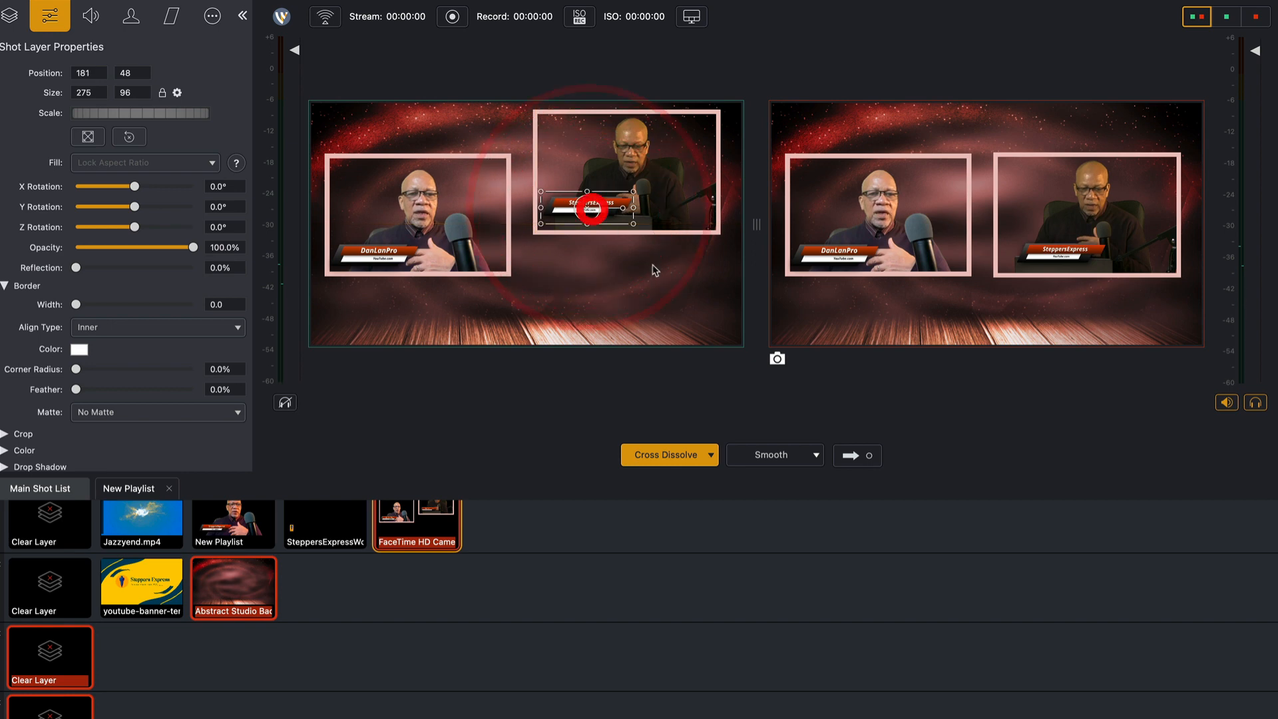
left_click(852, 456)
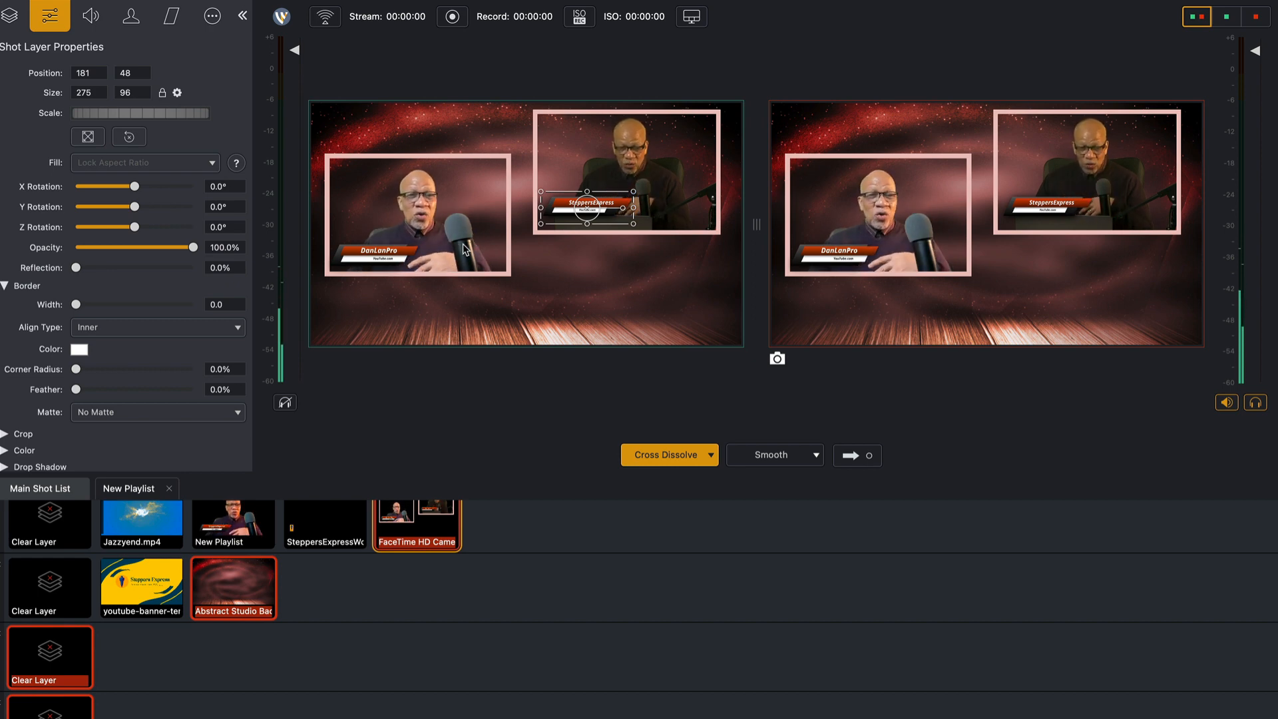
Step: Switch the live output to the New Playlist shot with the Cross Dissolve transition
left_click(679, 189)
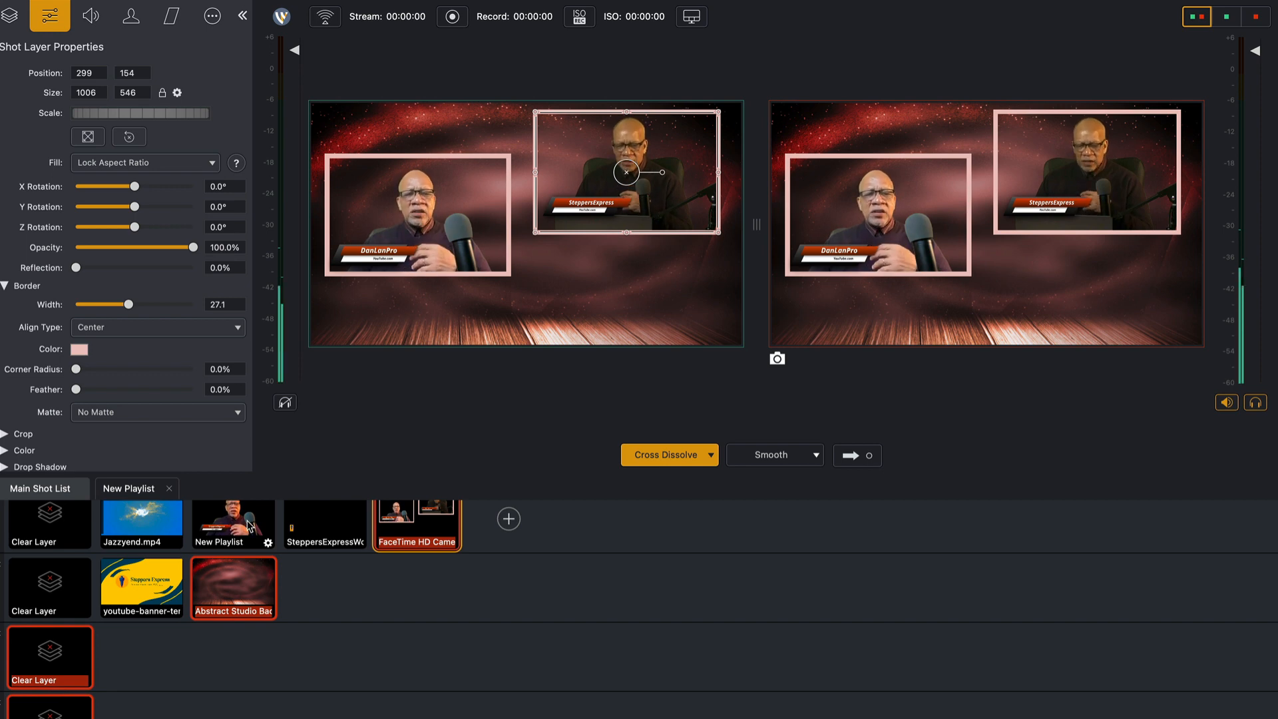
scroll(240, 526, "up", 1)
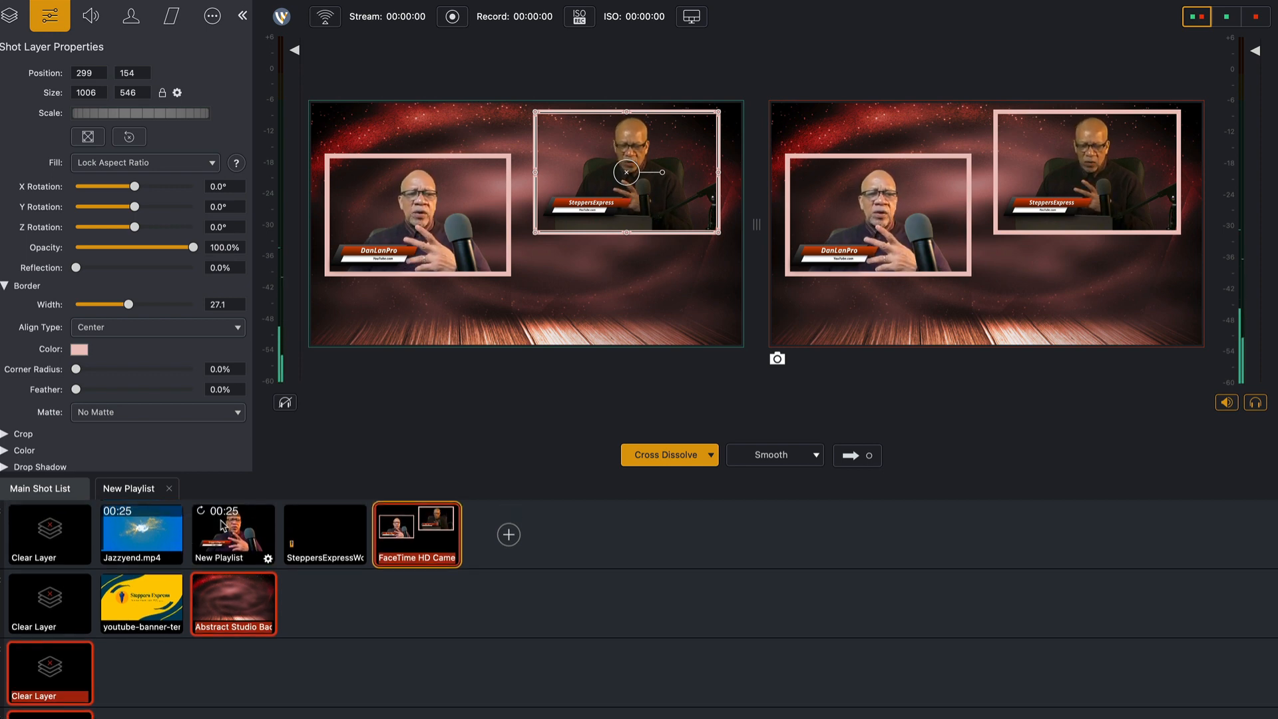
left_click(777, 360)
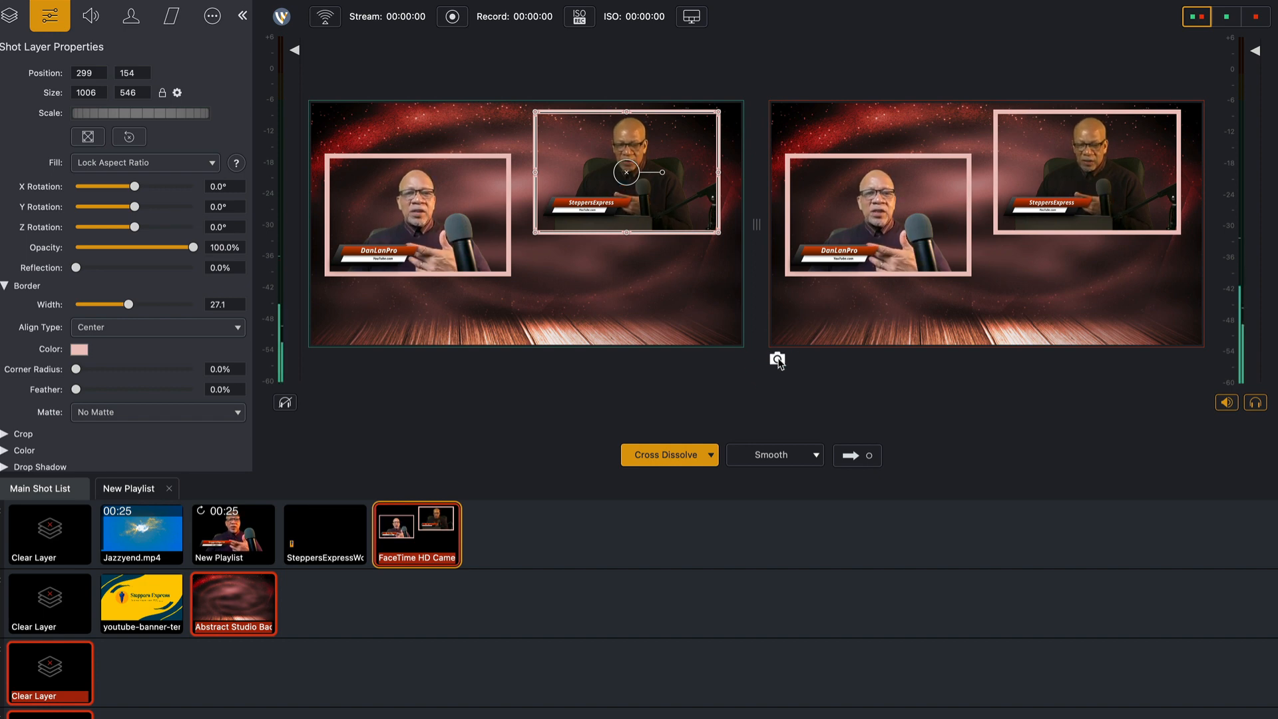
left_click(230, 530)
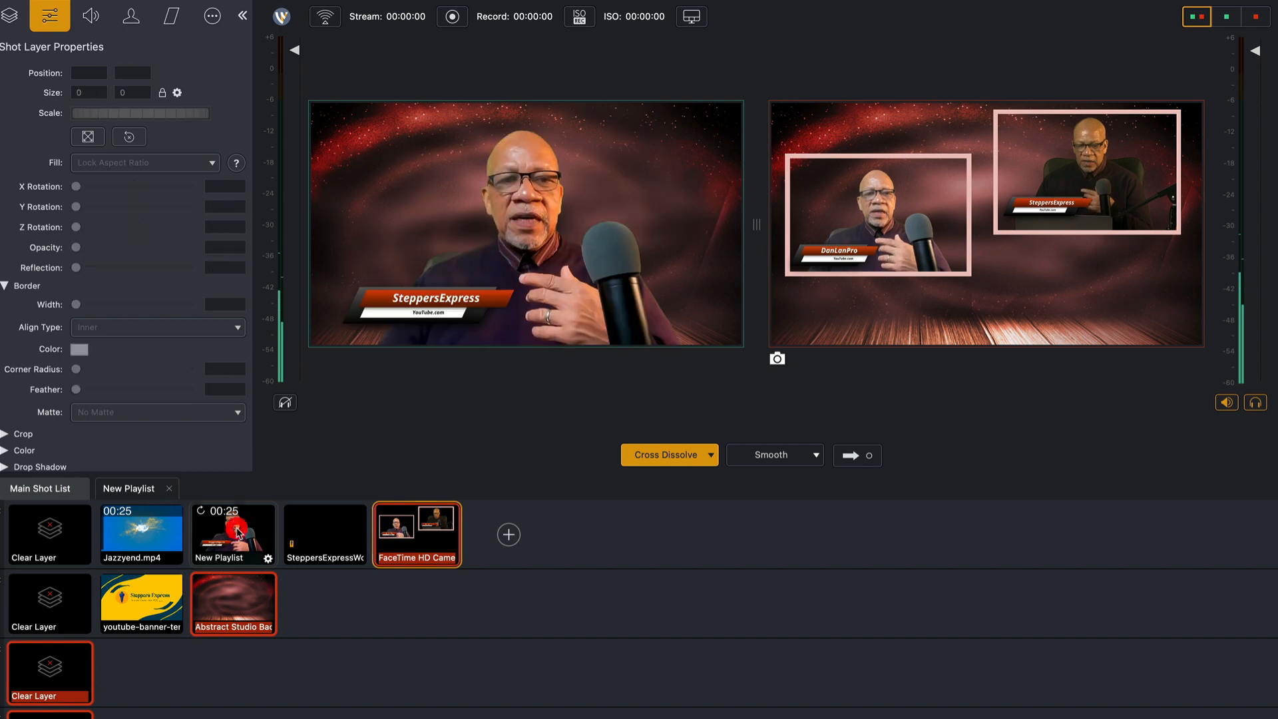
left_click(848, 456)
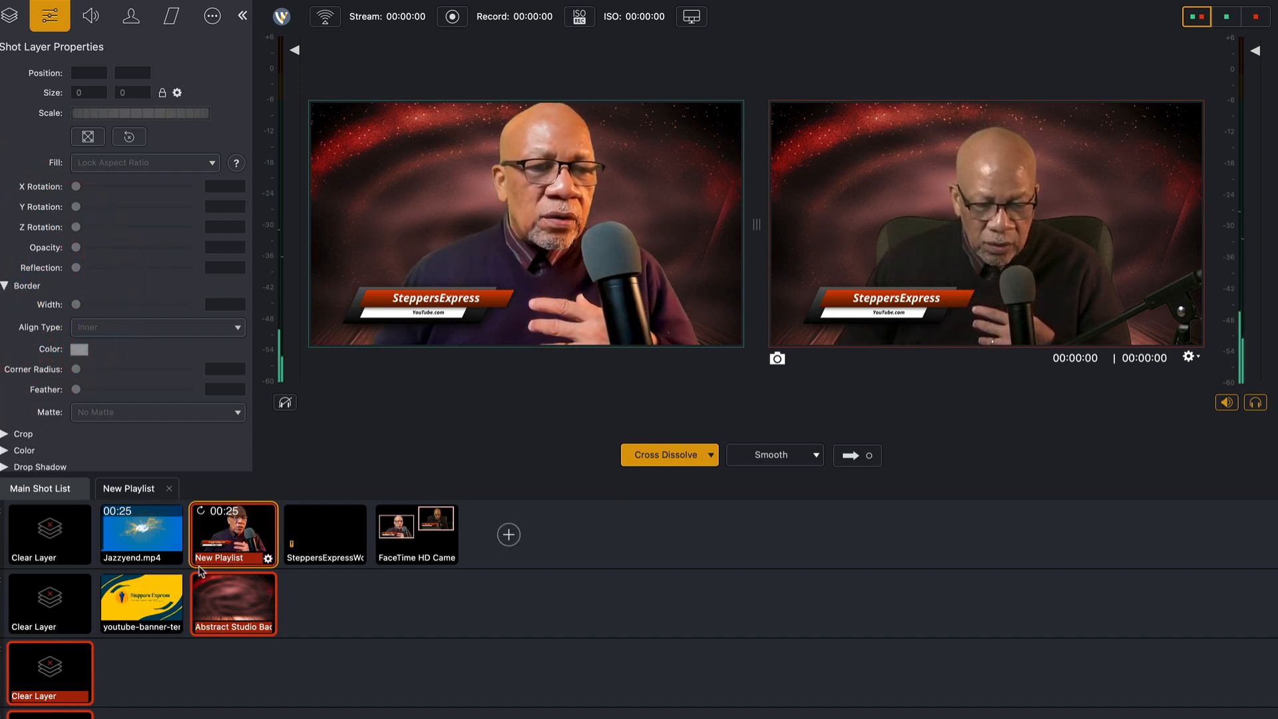
Step: Set the border feather of the Abstract Studio background shot to 100%
left_click(228, 541)
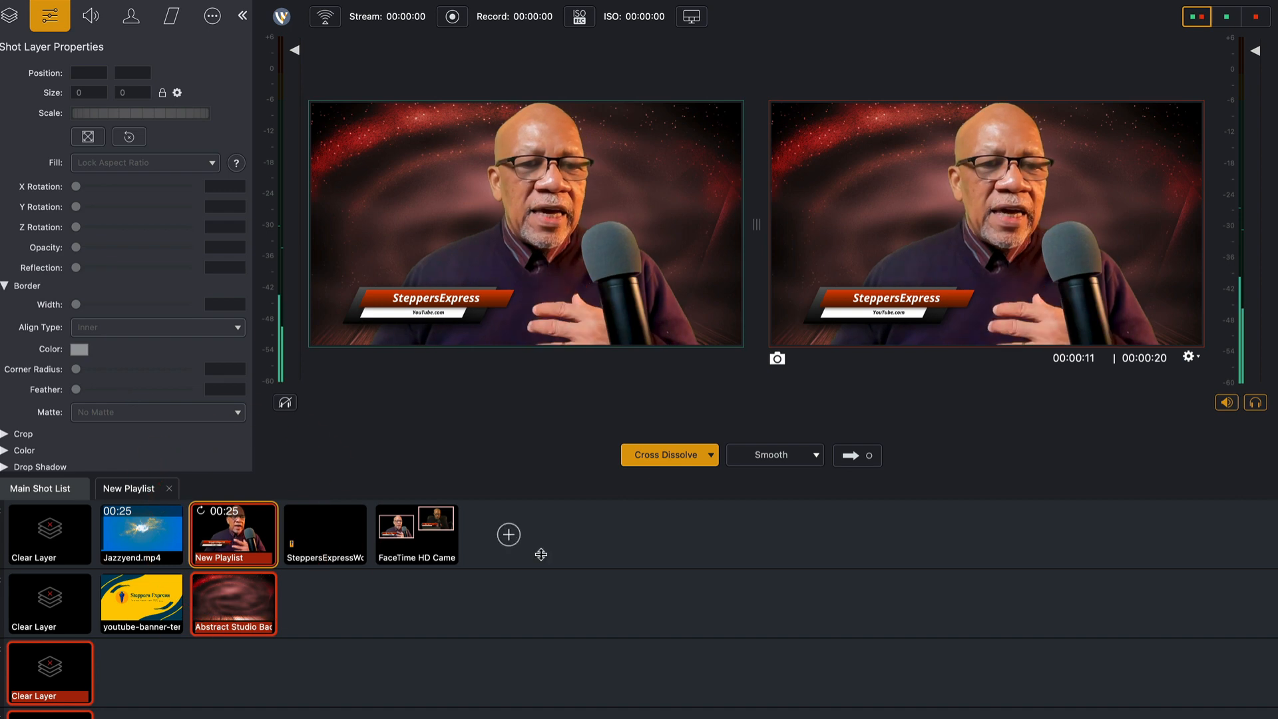
left_click(253, 609)
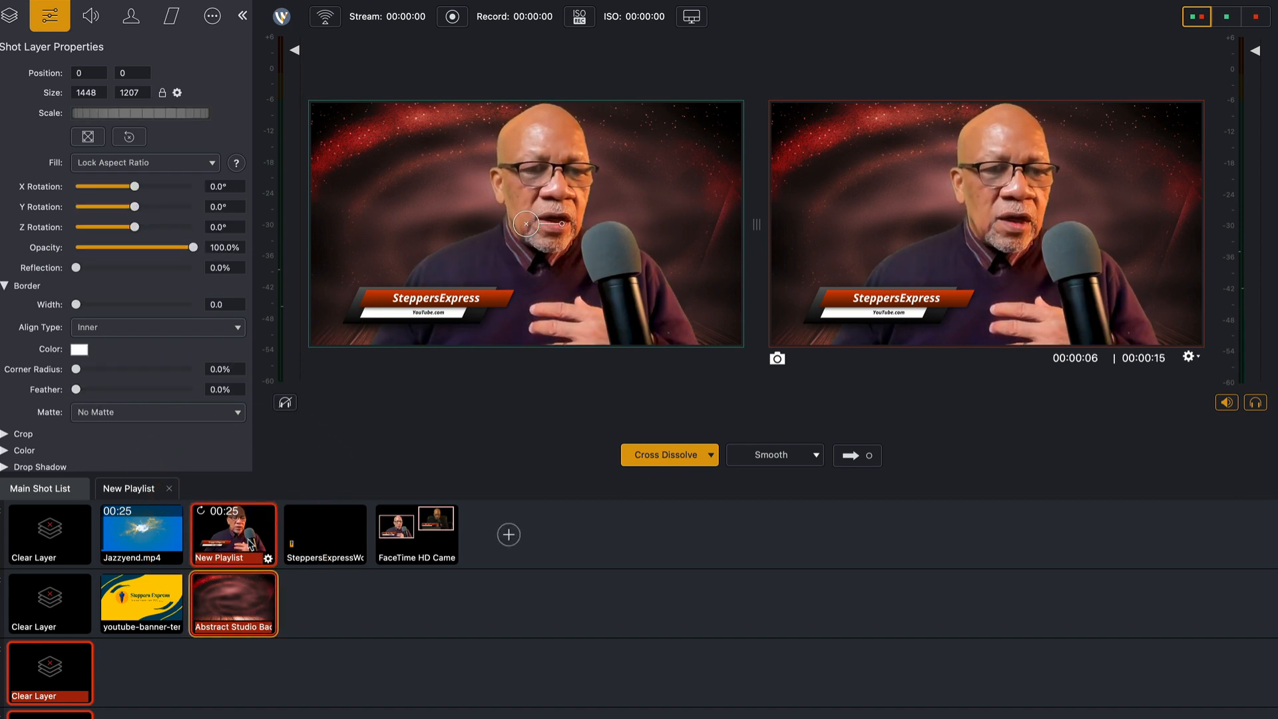
left_click(246, 614)
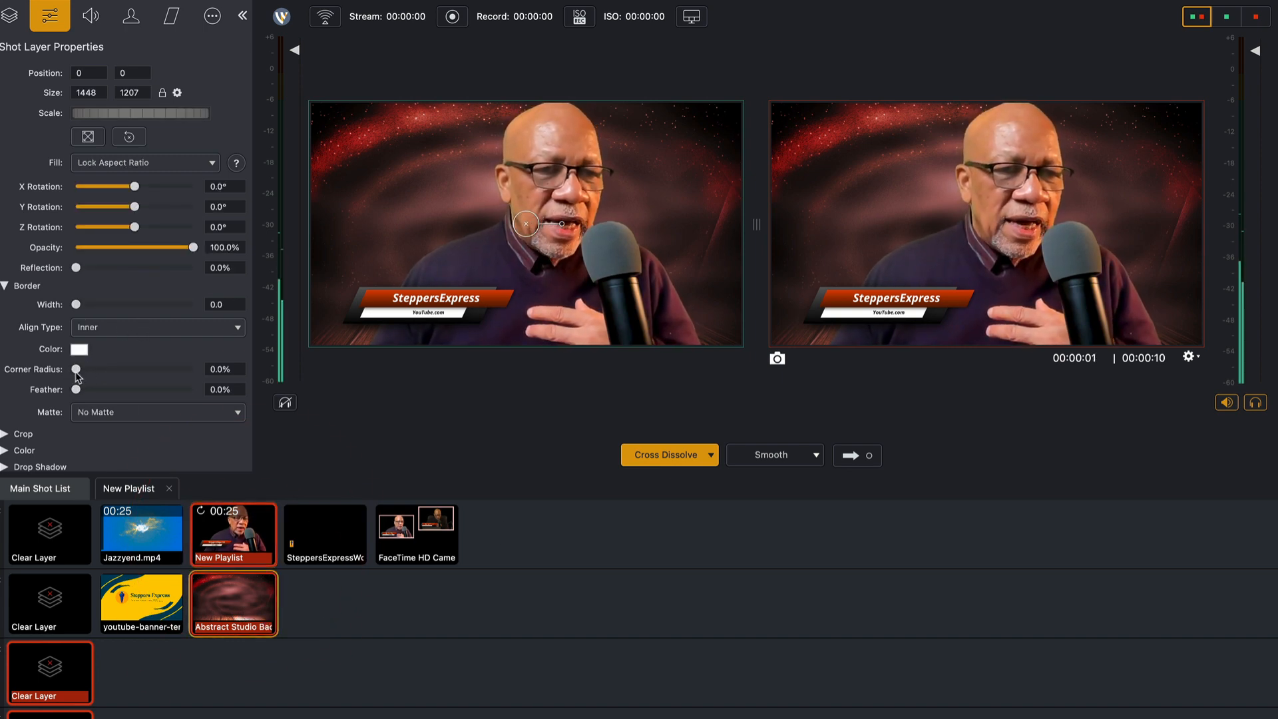
mouse_move(77, 392)
left_mouse_down()
mouse_move(218, 397)
mouse_move(99, 389)
mouse_move(294, 391)
mouse_move(121, 390)
mouse_move(294, 379)
left_mouse_up()
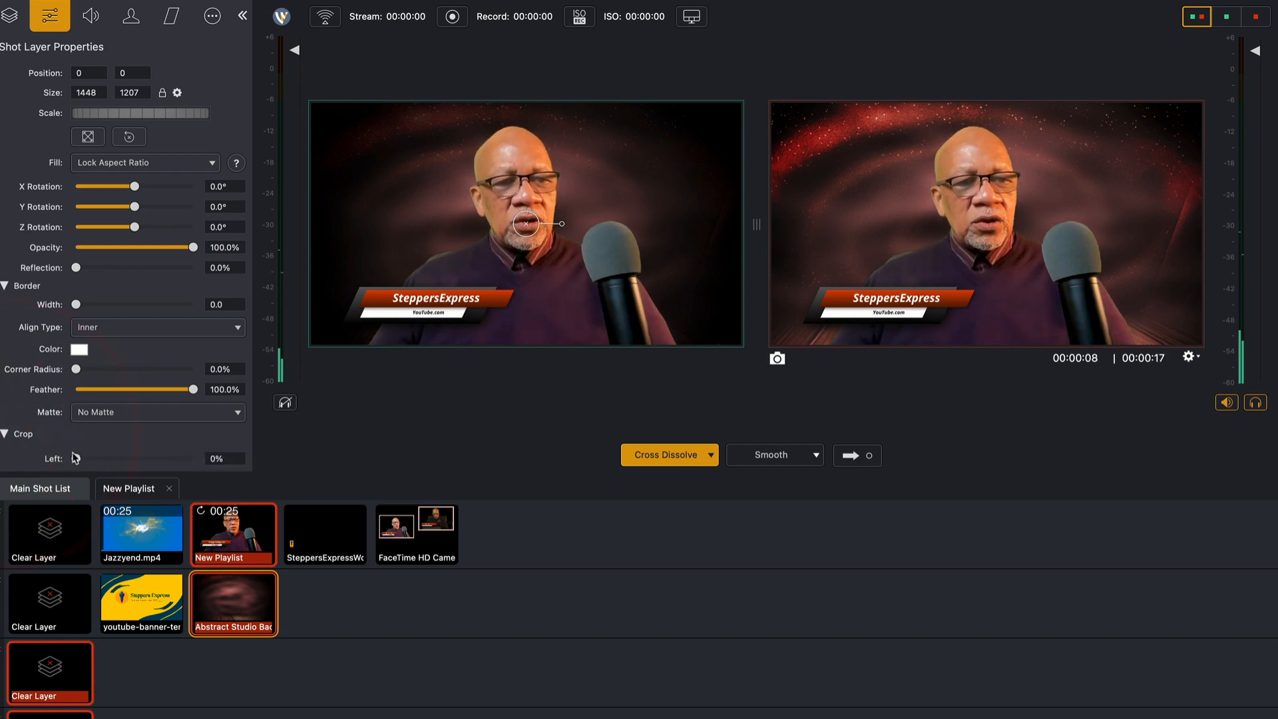
mouse_move(76, 458)
left_mouse_down()
mouse_move(133, 458)
mouse_move(76, 458)
left_mouse_up()
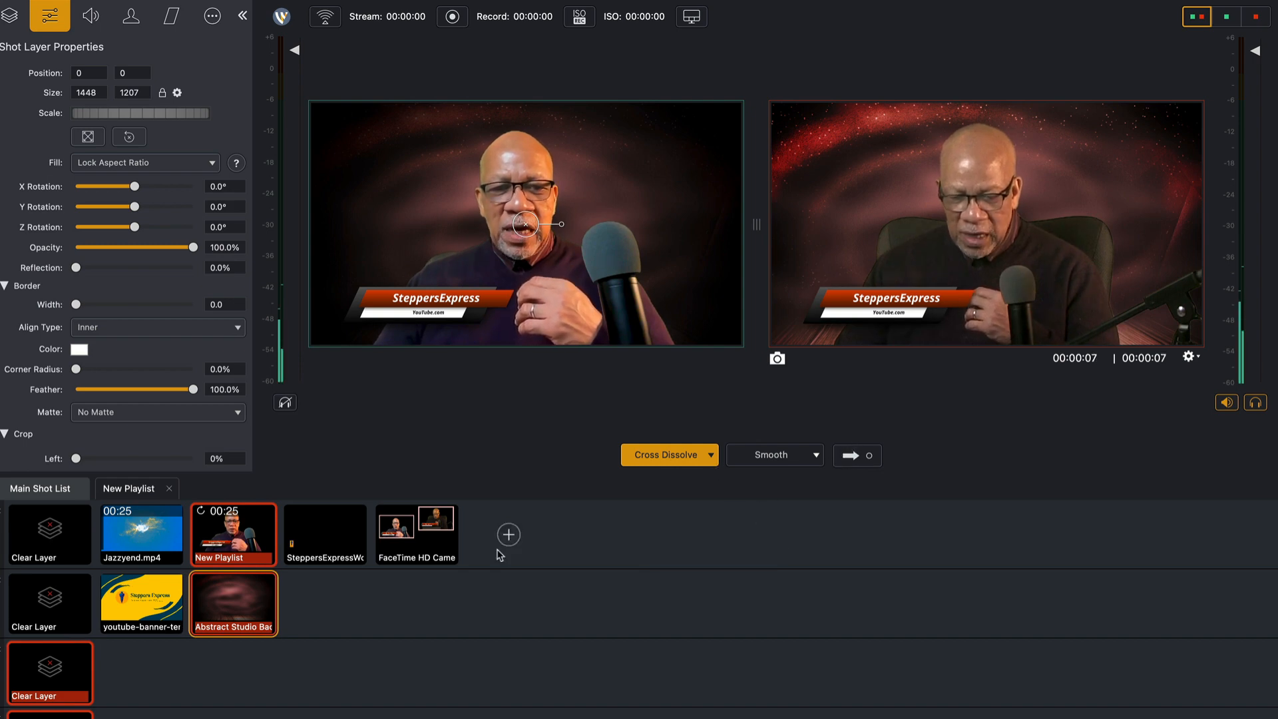
Step: Send the two-camera FaceTime HD shot live and lower its Blackmagic video box to about position 295, 30
left_click(411, 543)
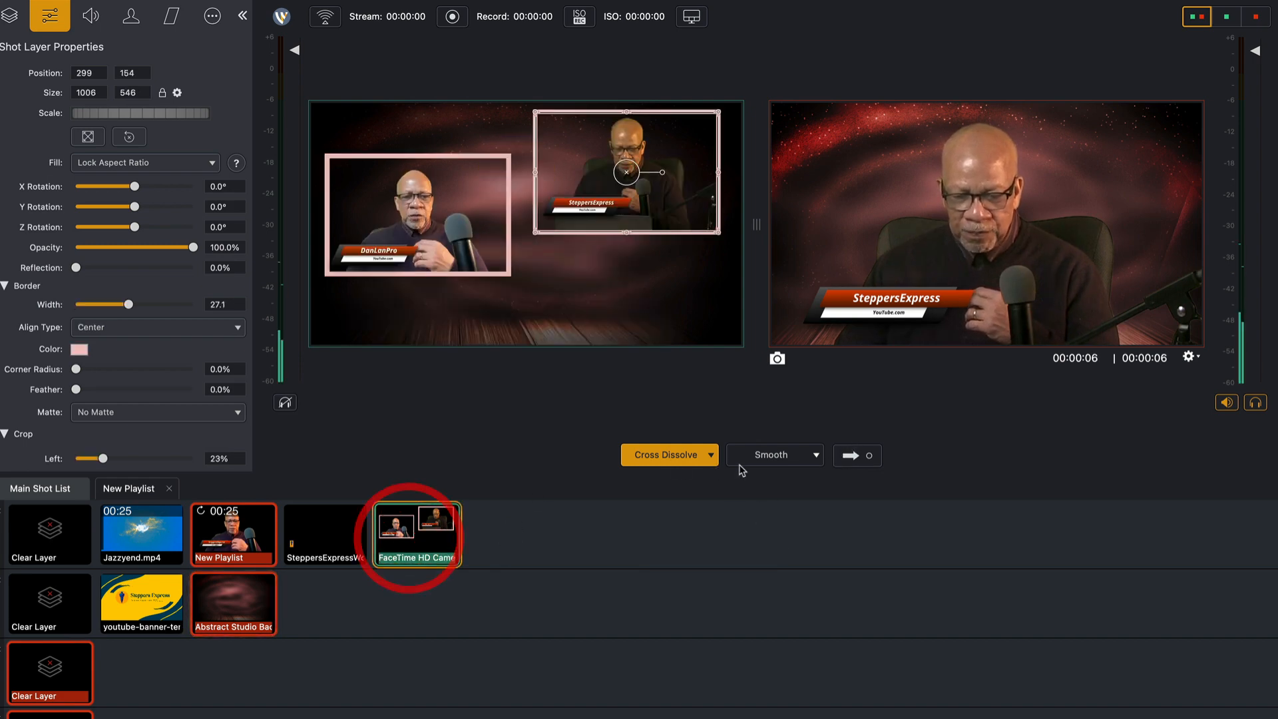
left_click(856, 457)
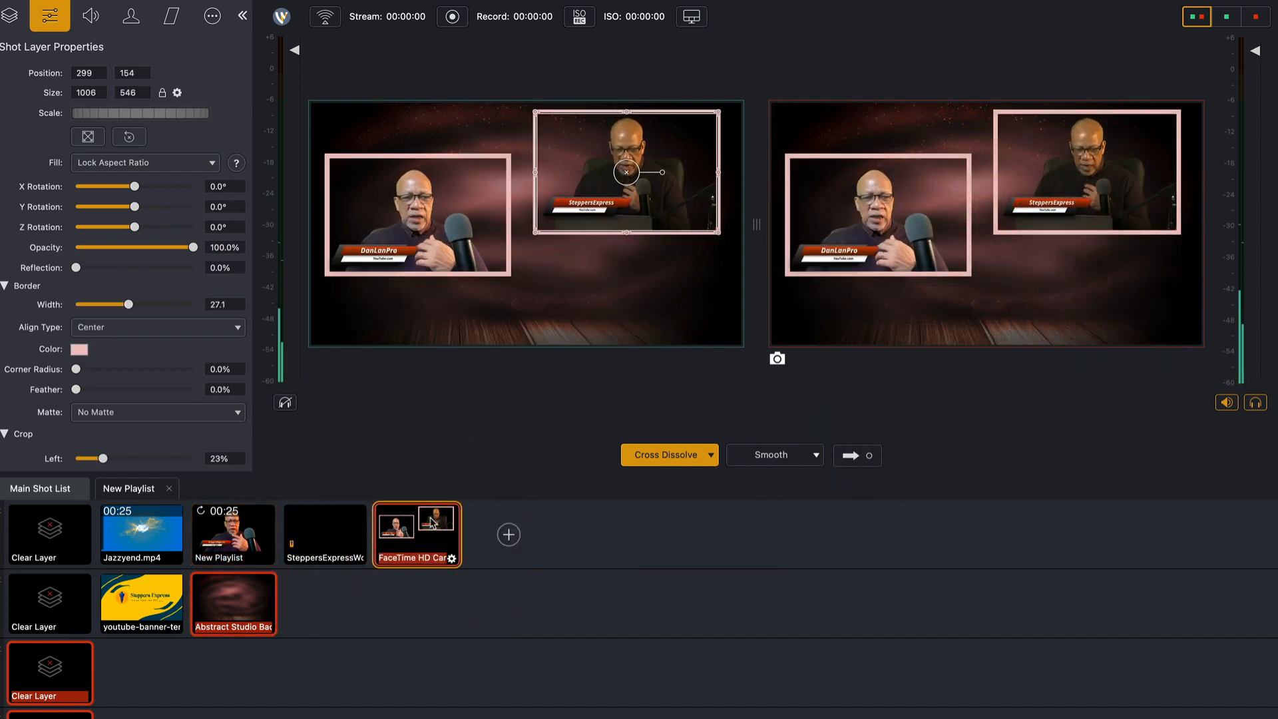
left_click(432, 523)
left_click_drag(661, 223, 681, 268)
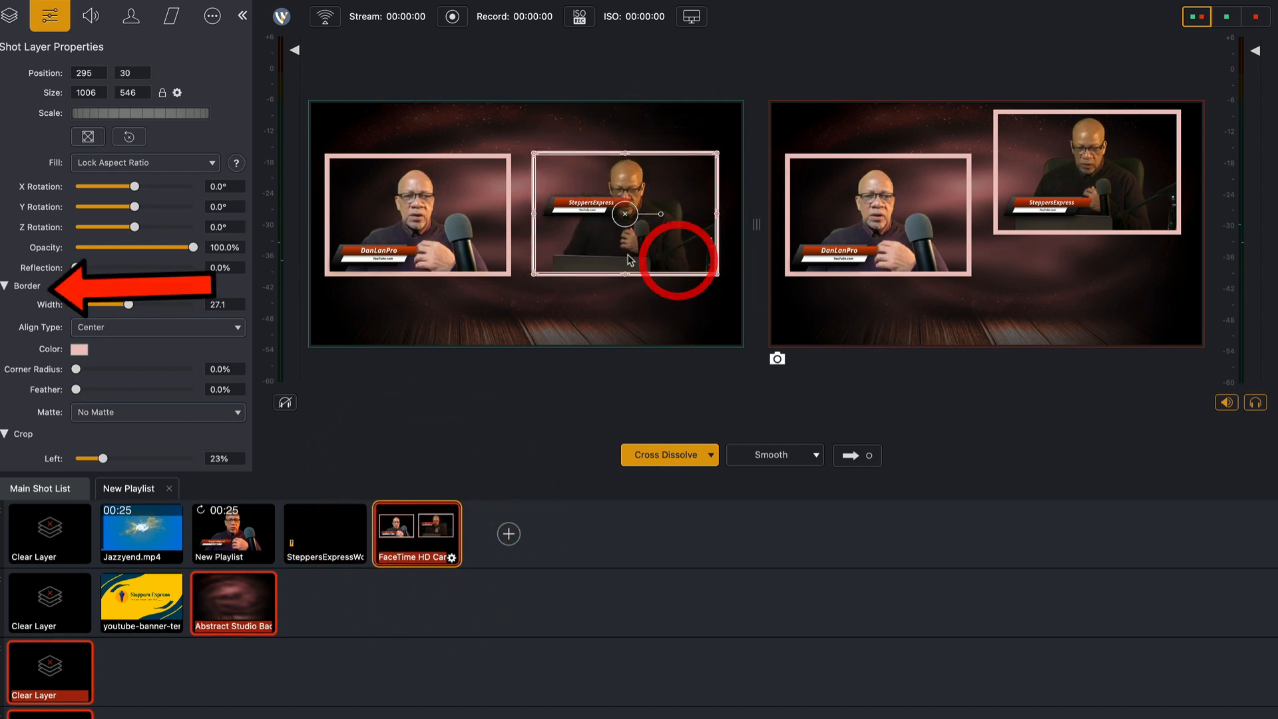
Step: Move the Title 59 layer down to the lower-left corner of the Blackmagic video box and send the shot live
left_click(576, 206)
left_click(585, 208)
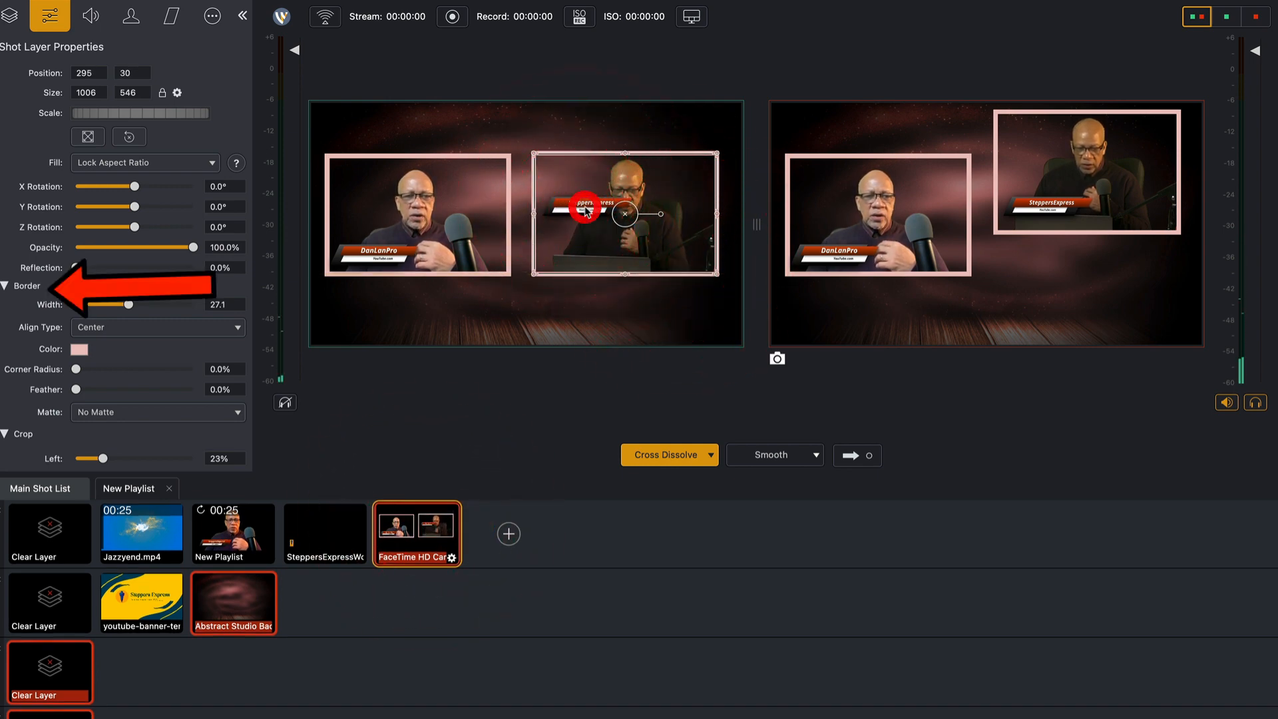
left_click(431, 550)
left_click(10, 15)
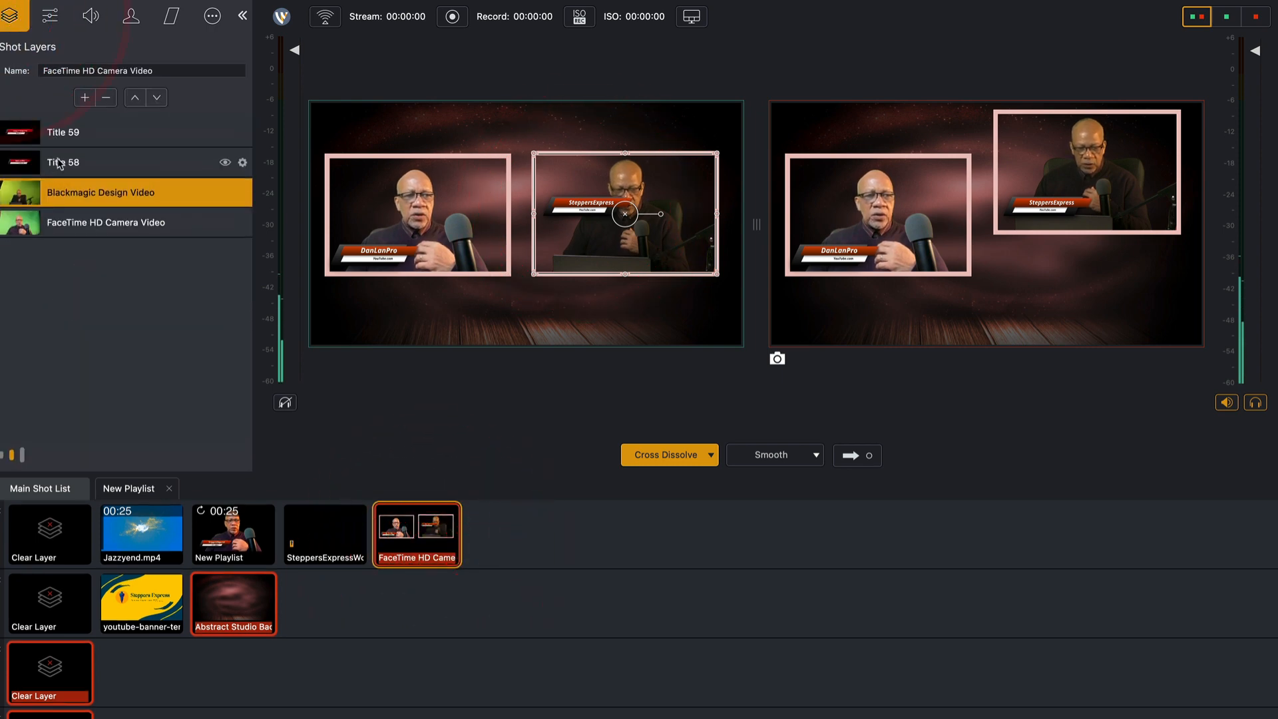
left_click(62, 163)
left_click(74, 136)
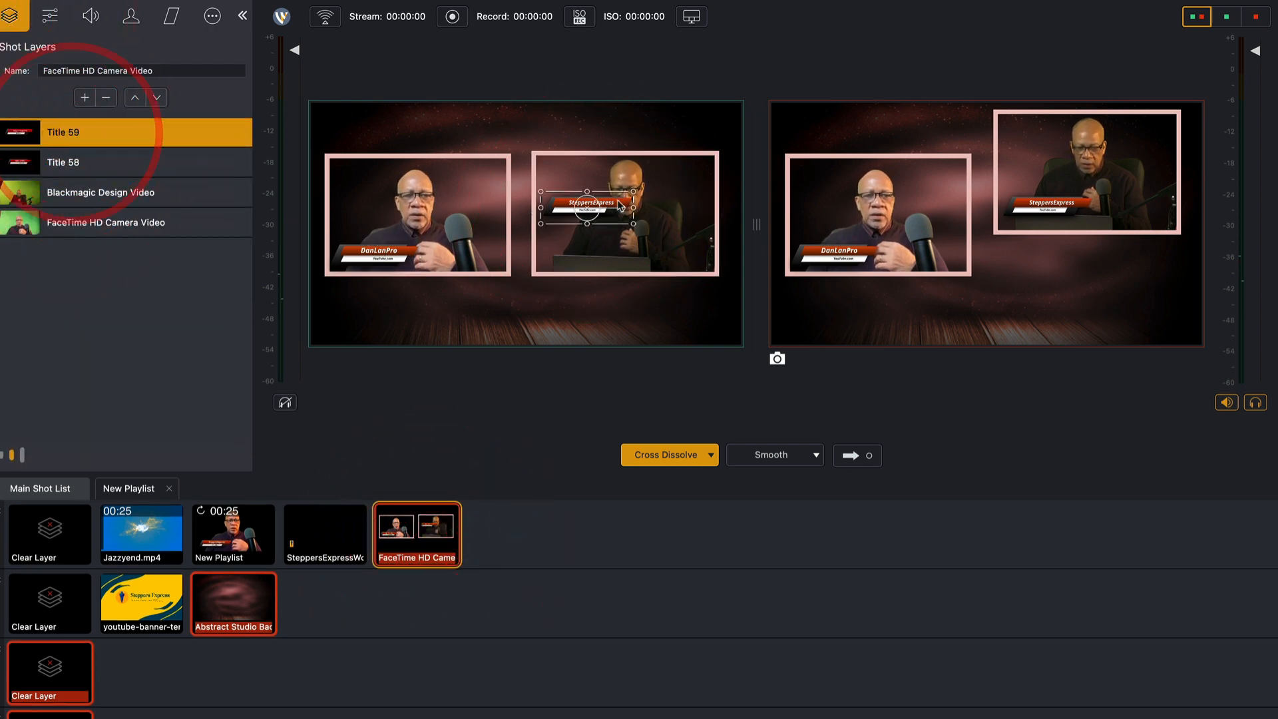
left_click_drag(580, 208, 578, 255)
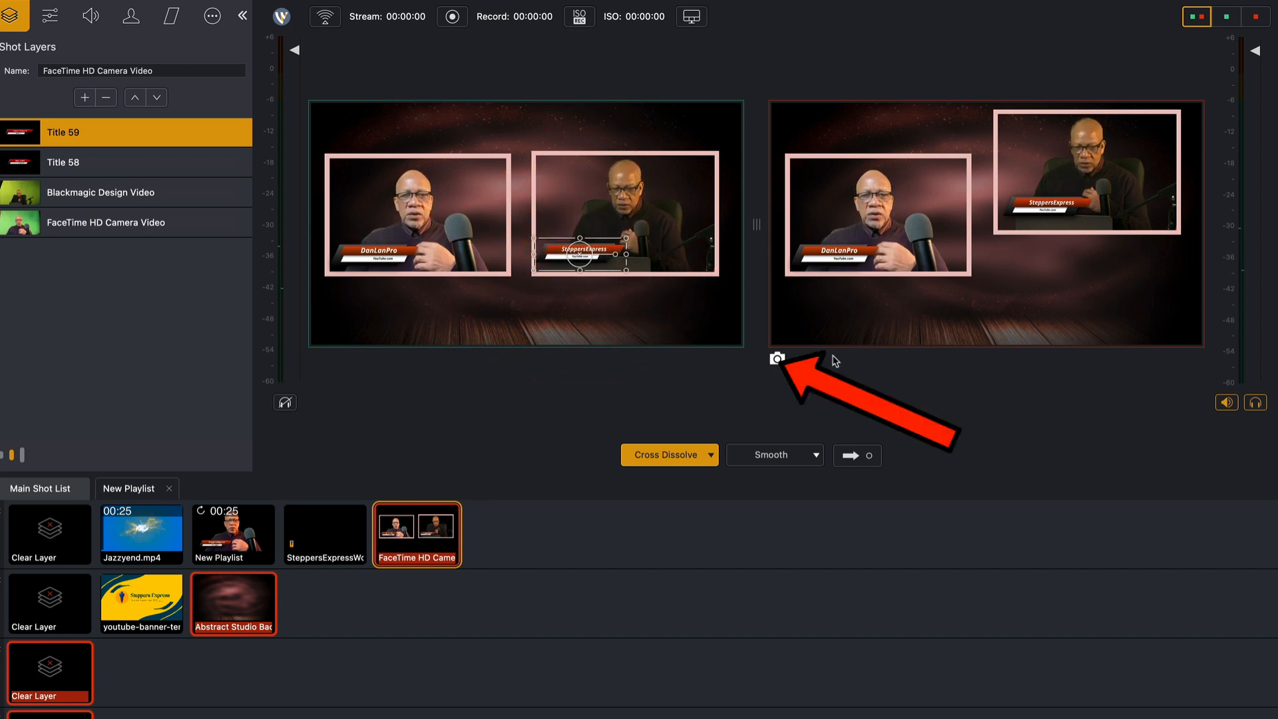
left_click(851, 456)
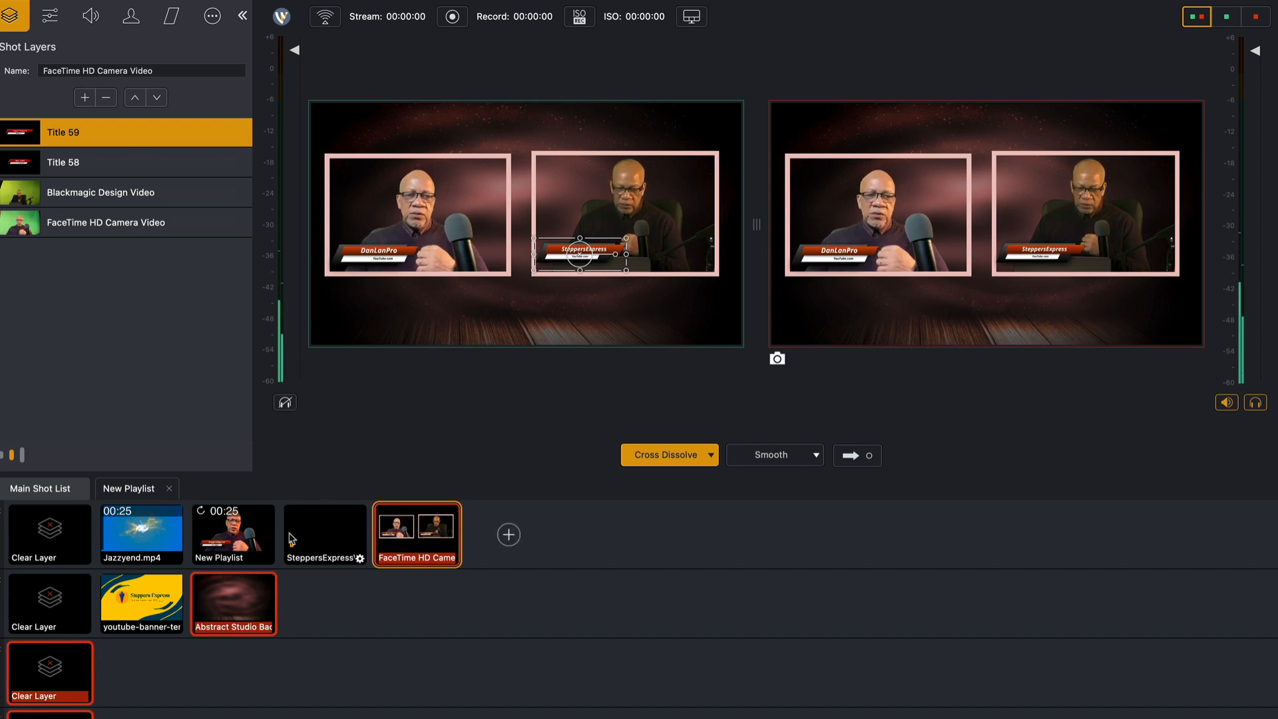
Step: Return the live output from the two-camera shot to the New Playlist shot
left_click(234, 529)
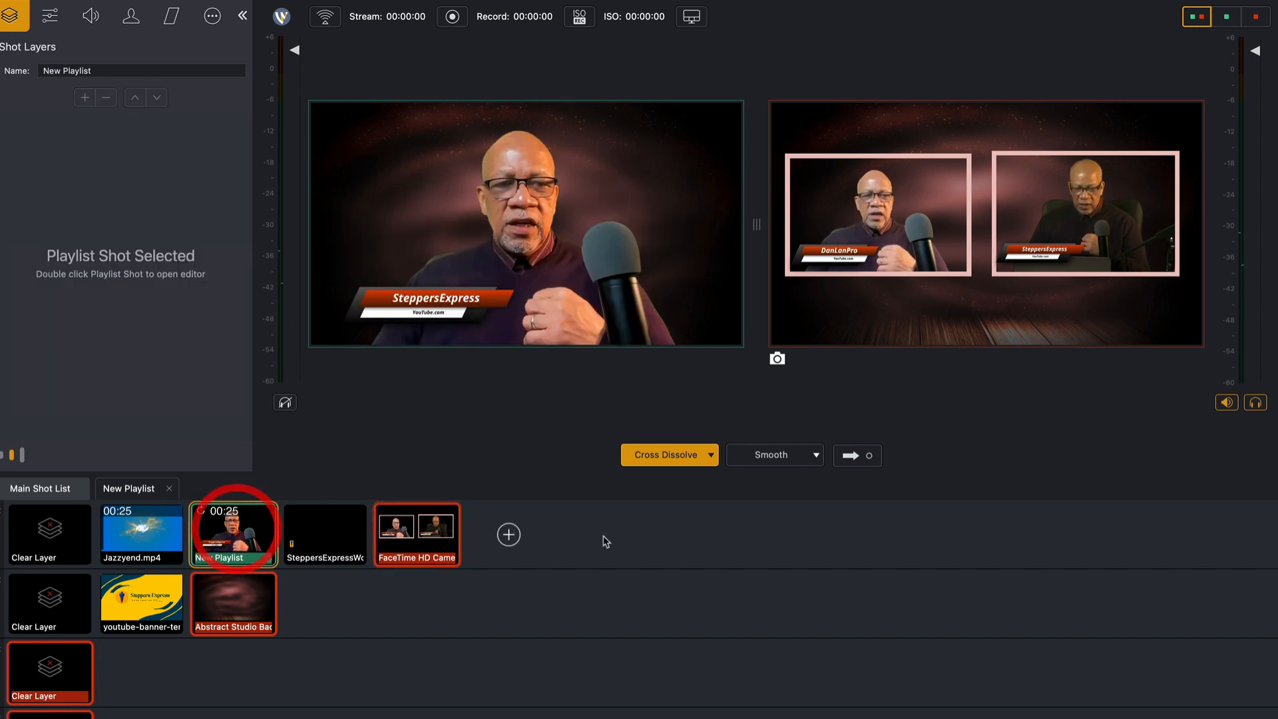
left_click(852, 456)
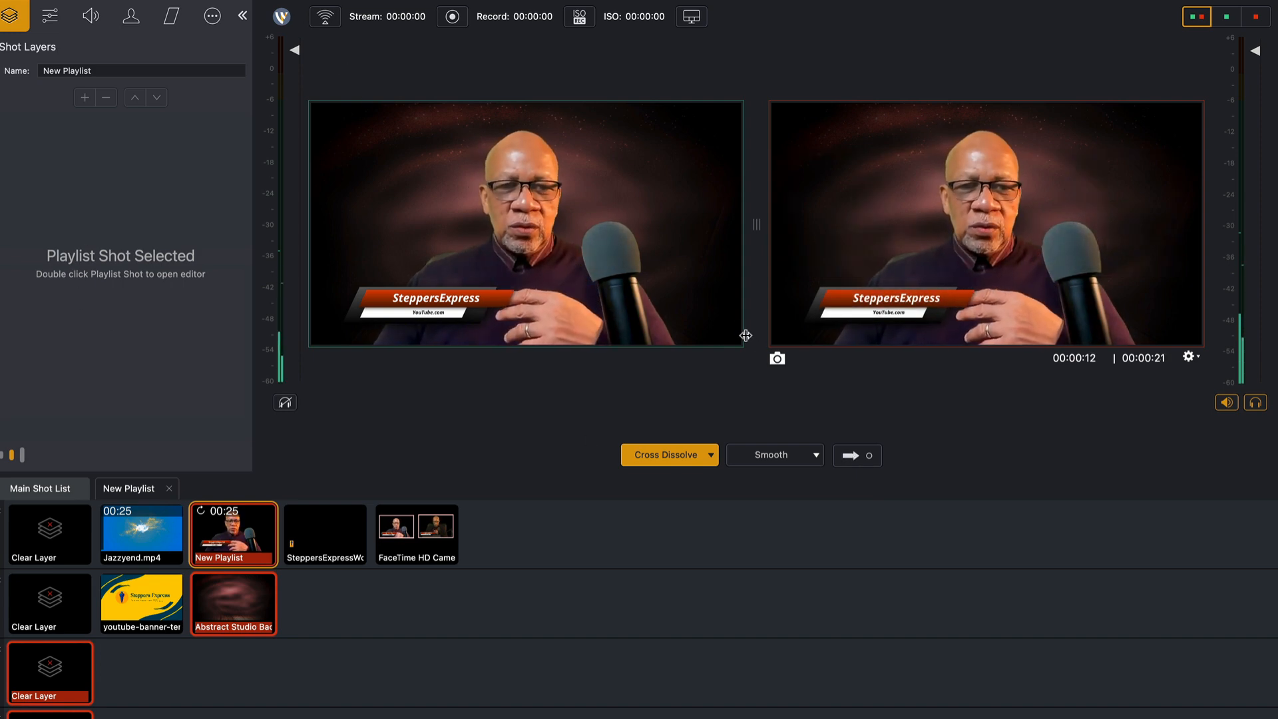
Step: Show the playlist shot's layer properties with the Crop settings collapsed and the Border settings expanded
left_click(48, 17)
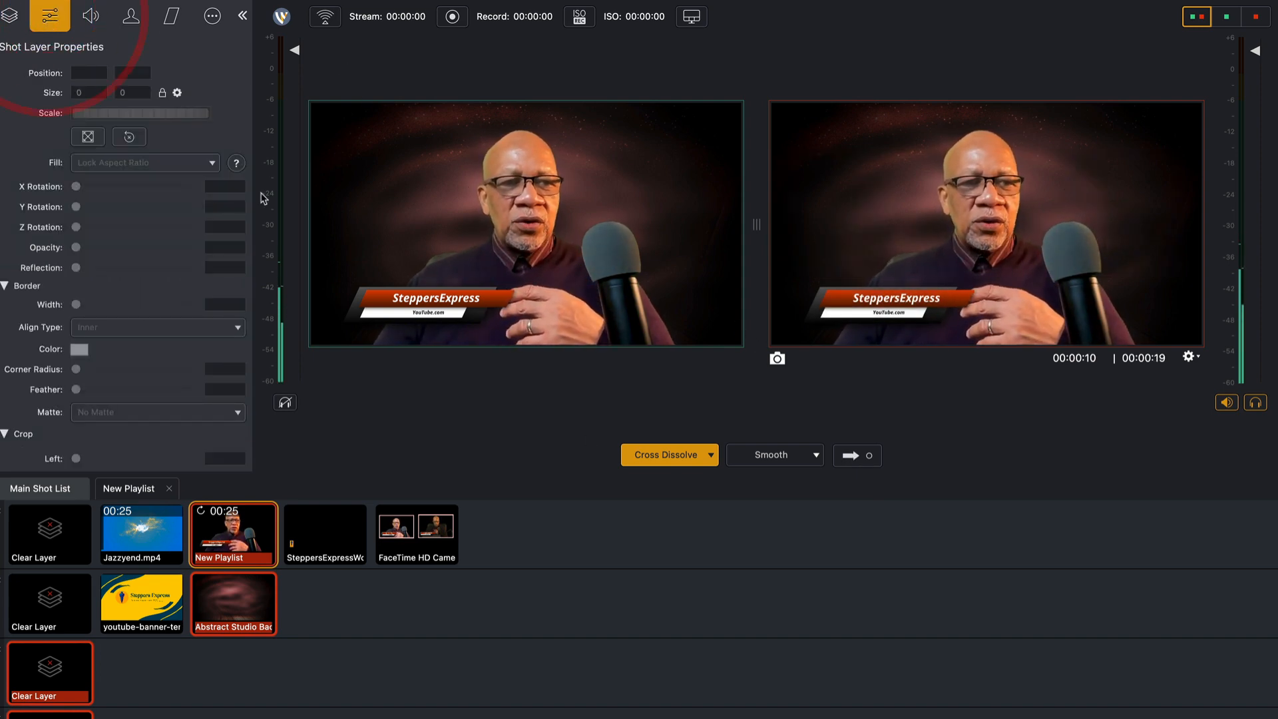
left_click(778, 360)
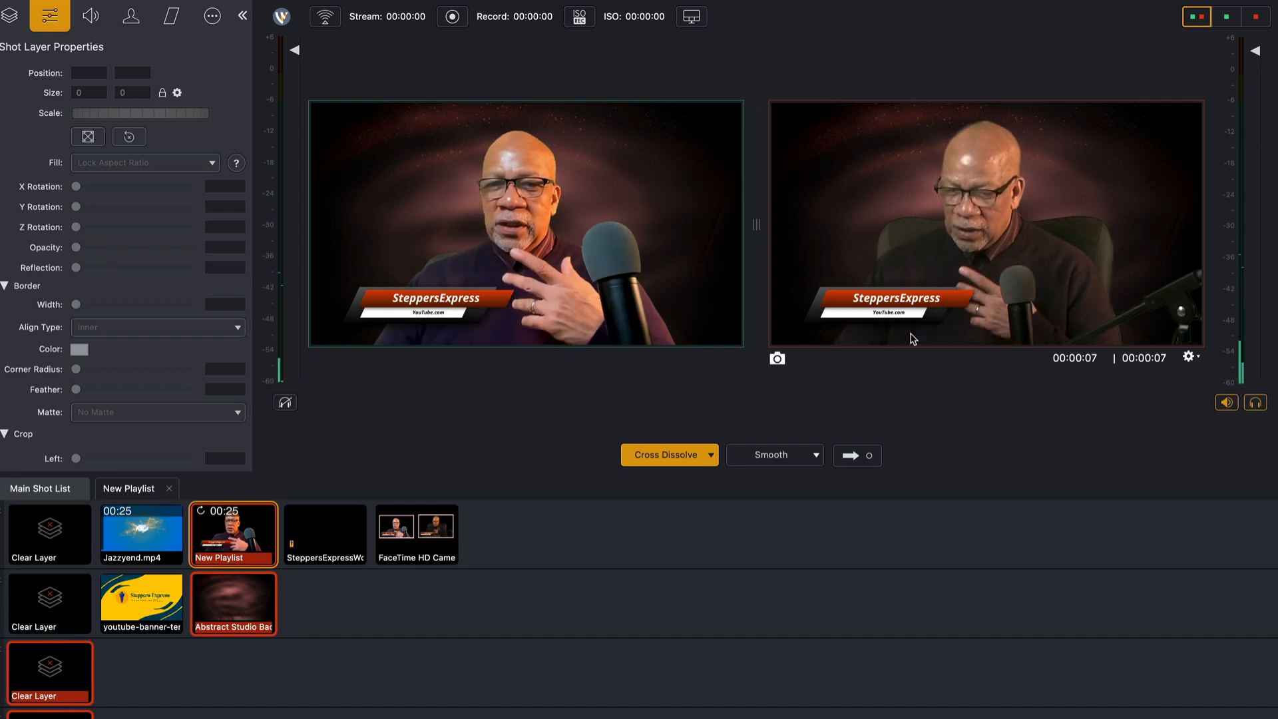
left_click(777, 360)
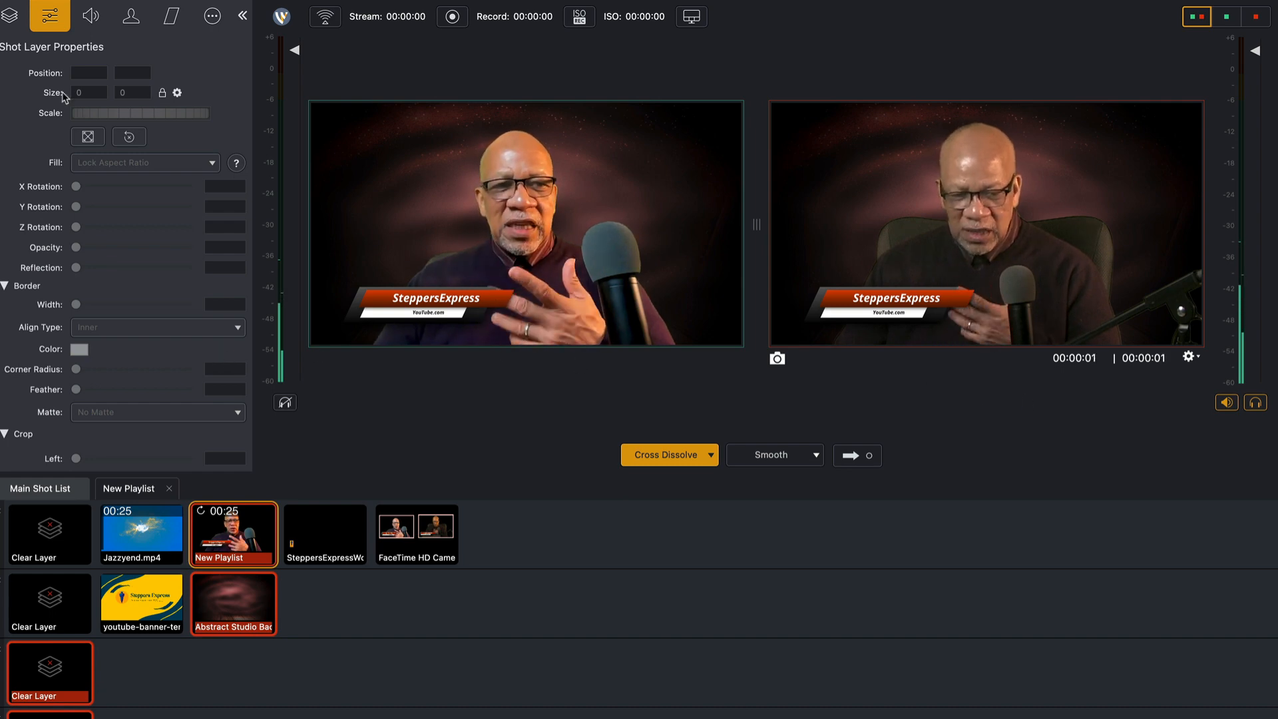
left_click(7, 286)
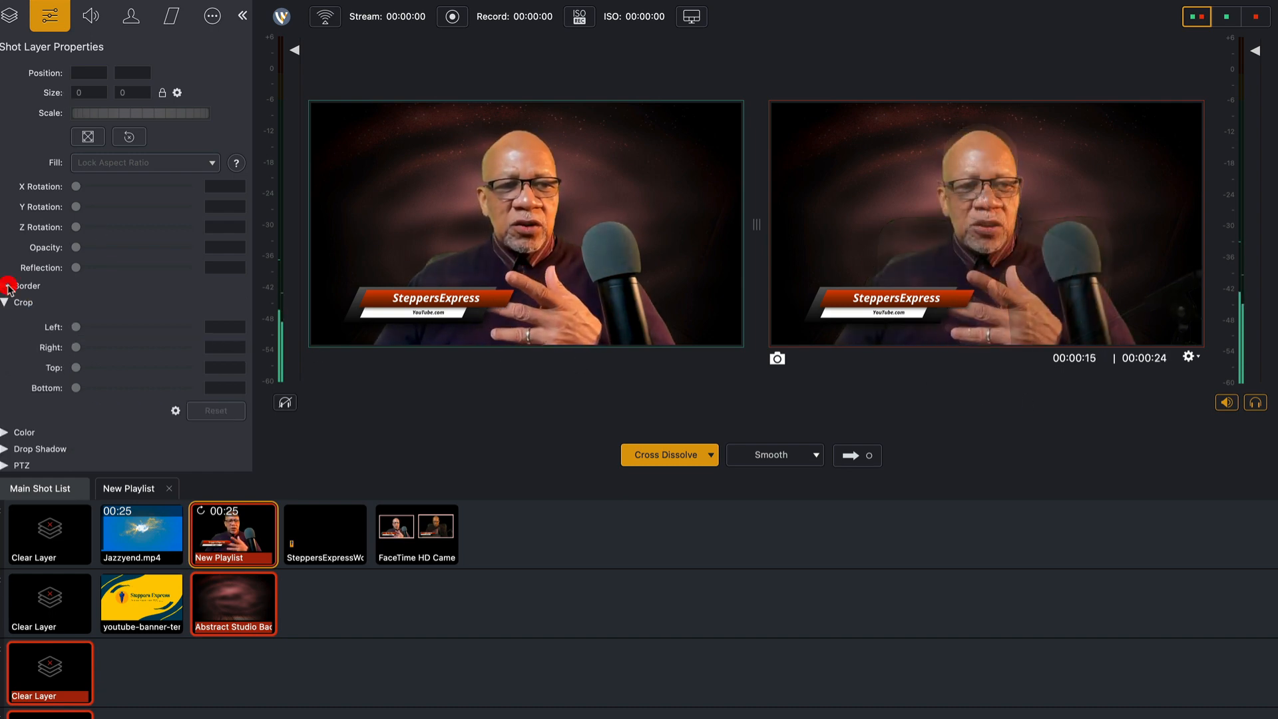
left_click(5, 303)
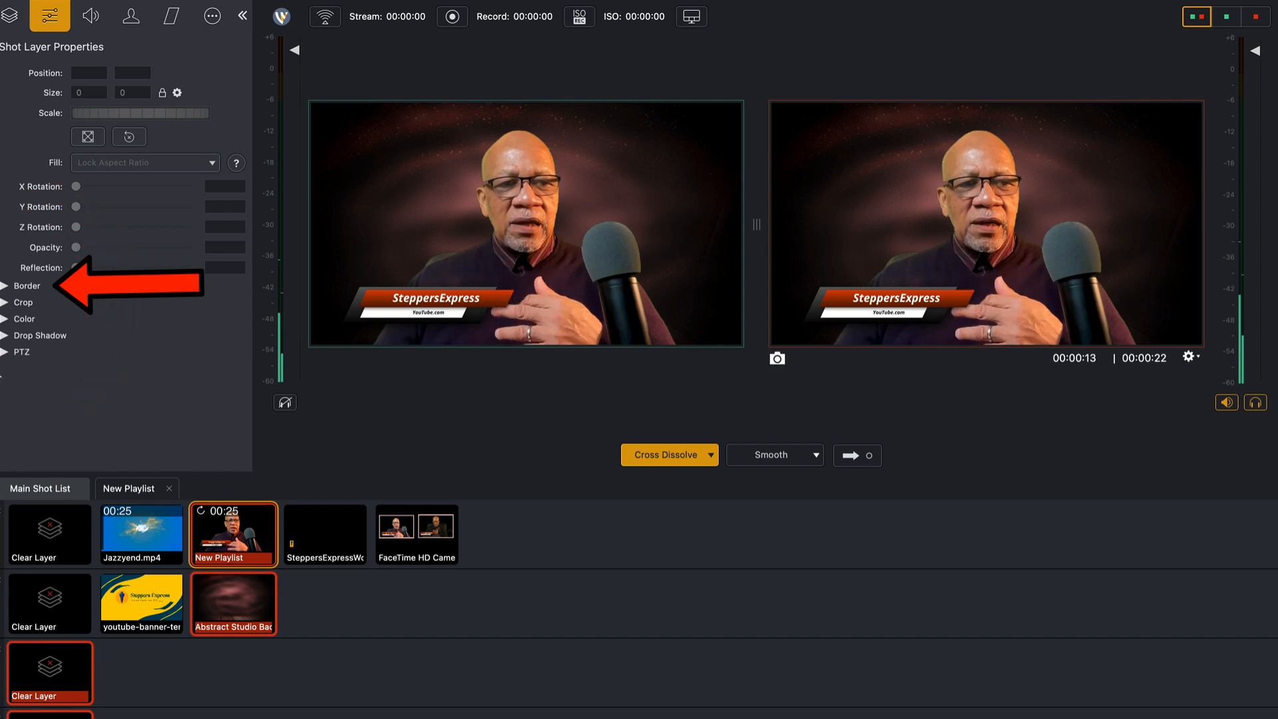
left_click(5, 287)
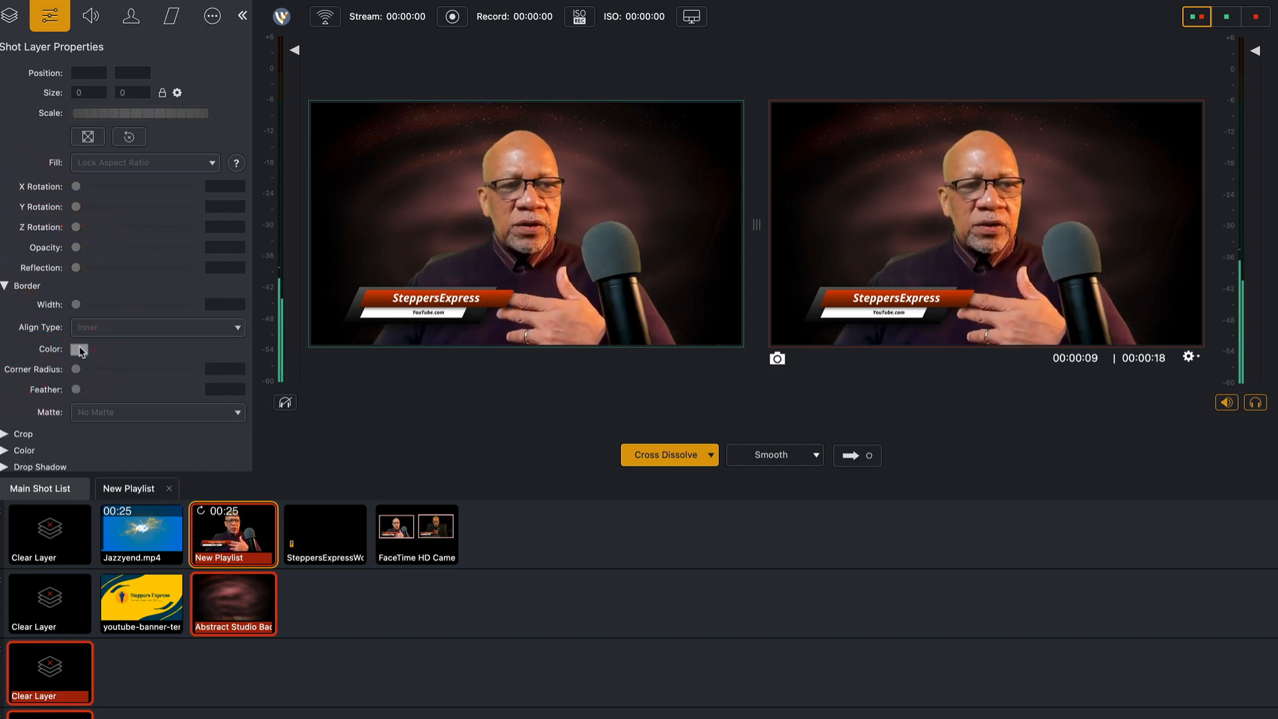